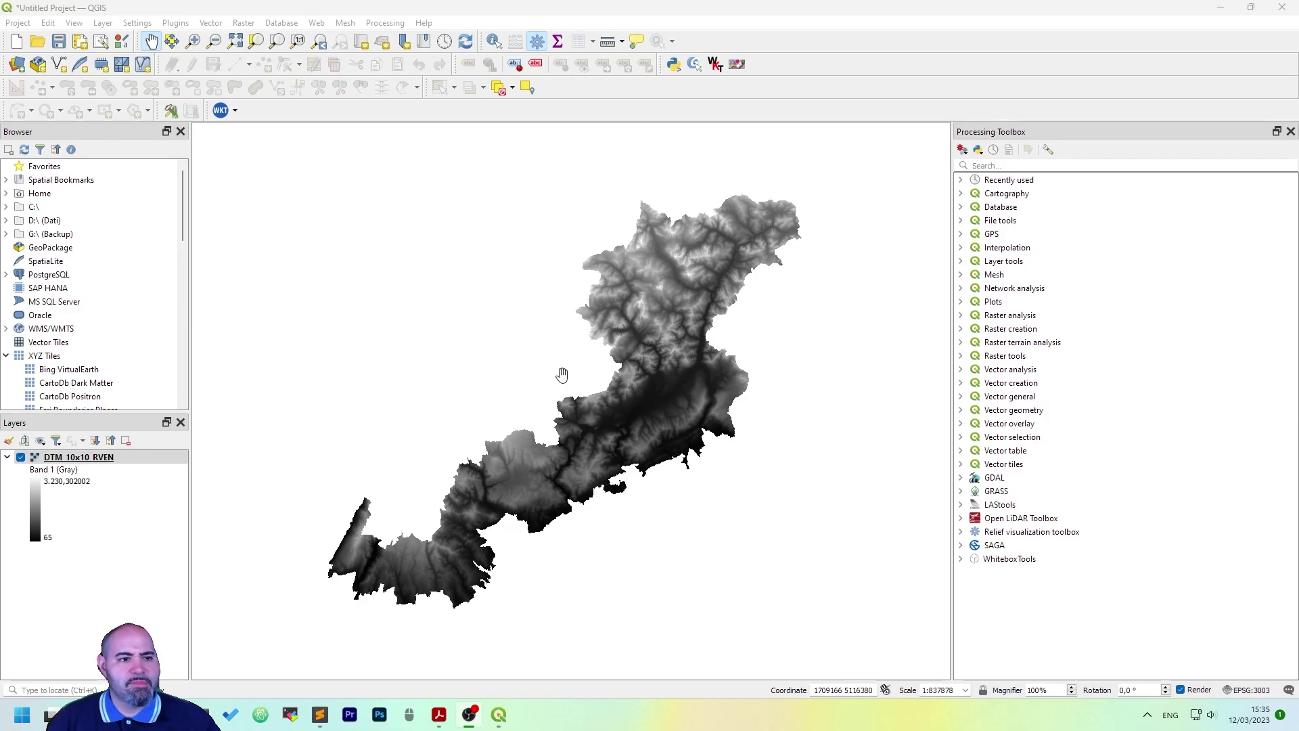
Select the DTM_10x10_RVEN elevation layer in the Layers panel
scroll(638, 423, "up", 3)
scroll(762, 440, "down", 1)
scroll(796, 311, "up", 1)
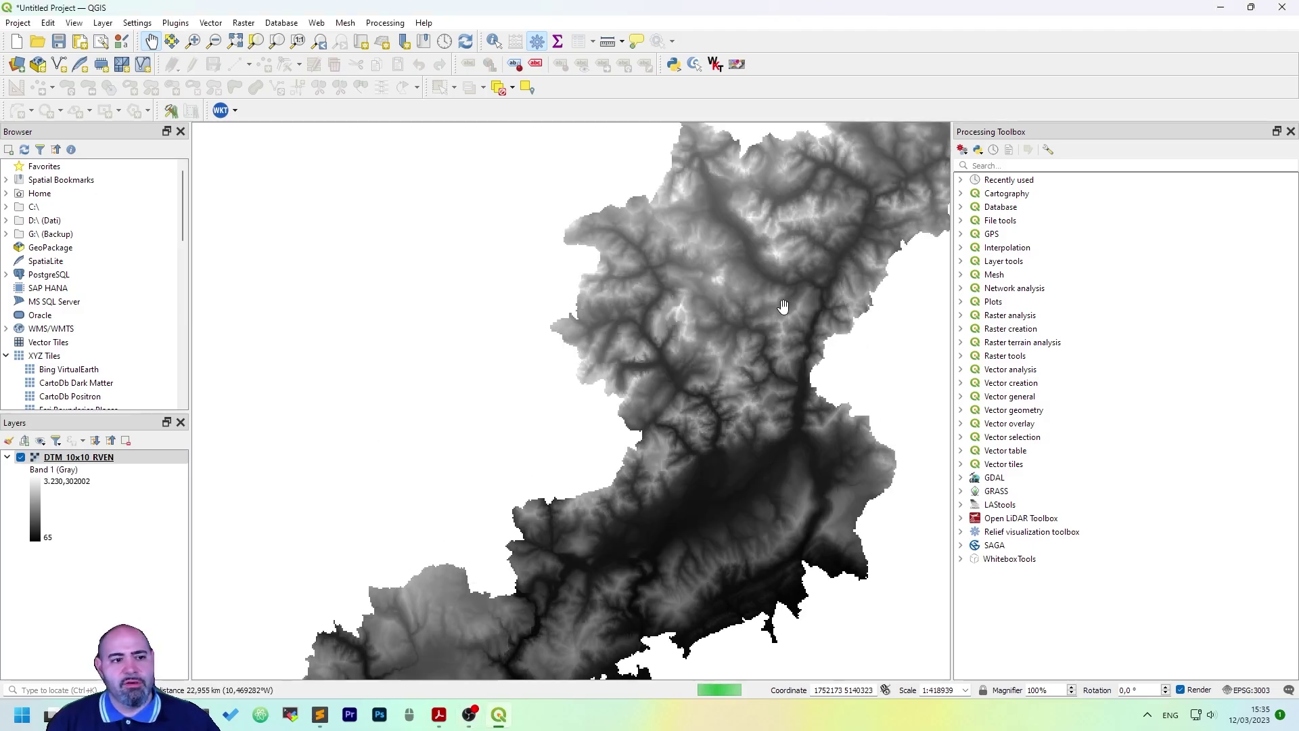
scroll(642, 419, "down", 1)
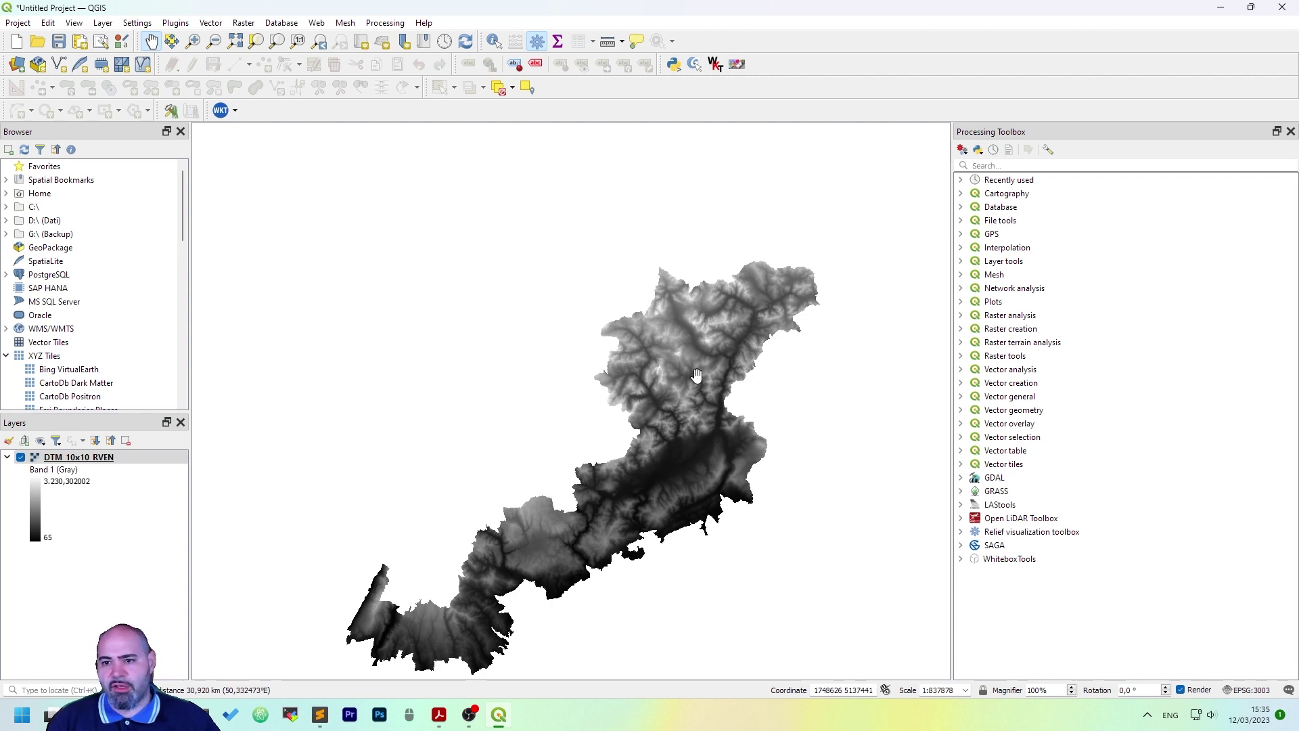
left_click(168, 457)
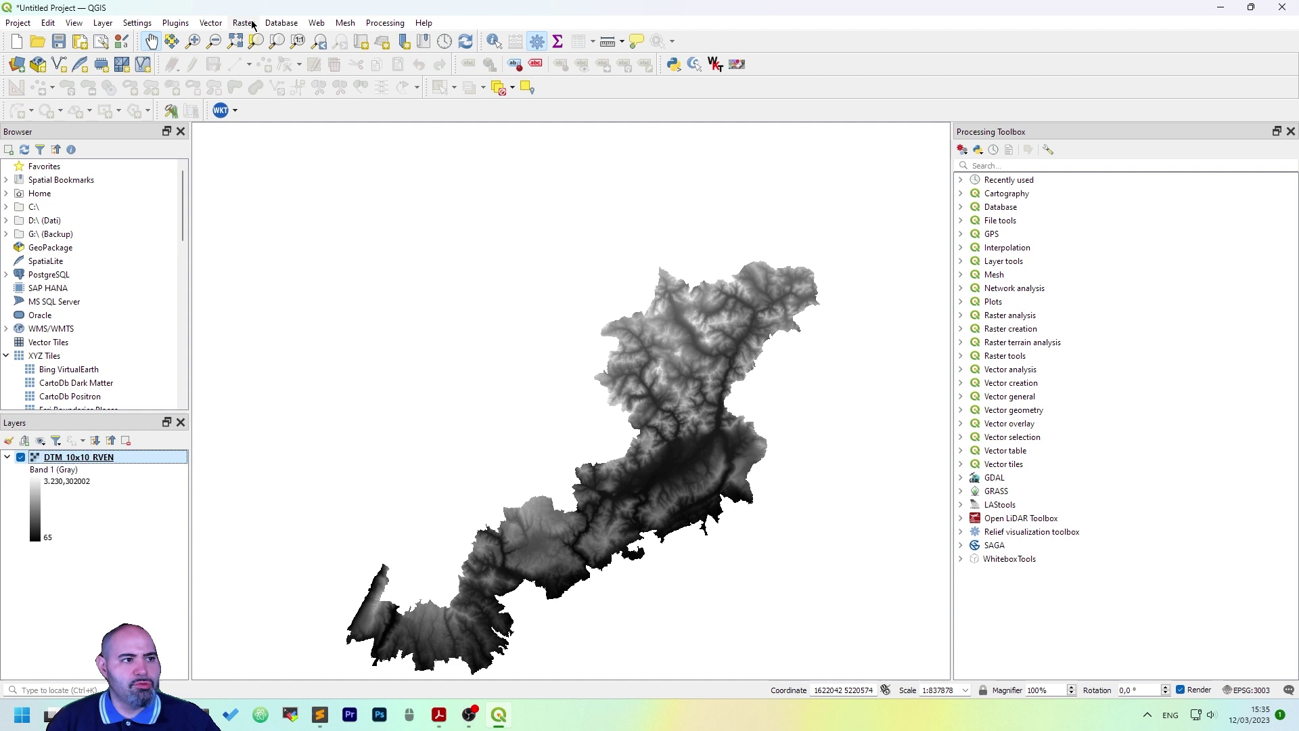
Expand Raster analysis and Raster terrain analysis in the Processing Toolbox to list Slope
double_click(1119, 317)
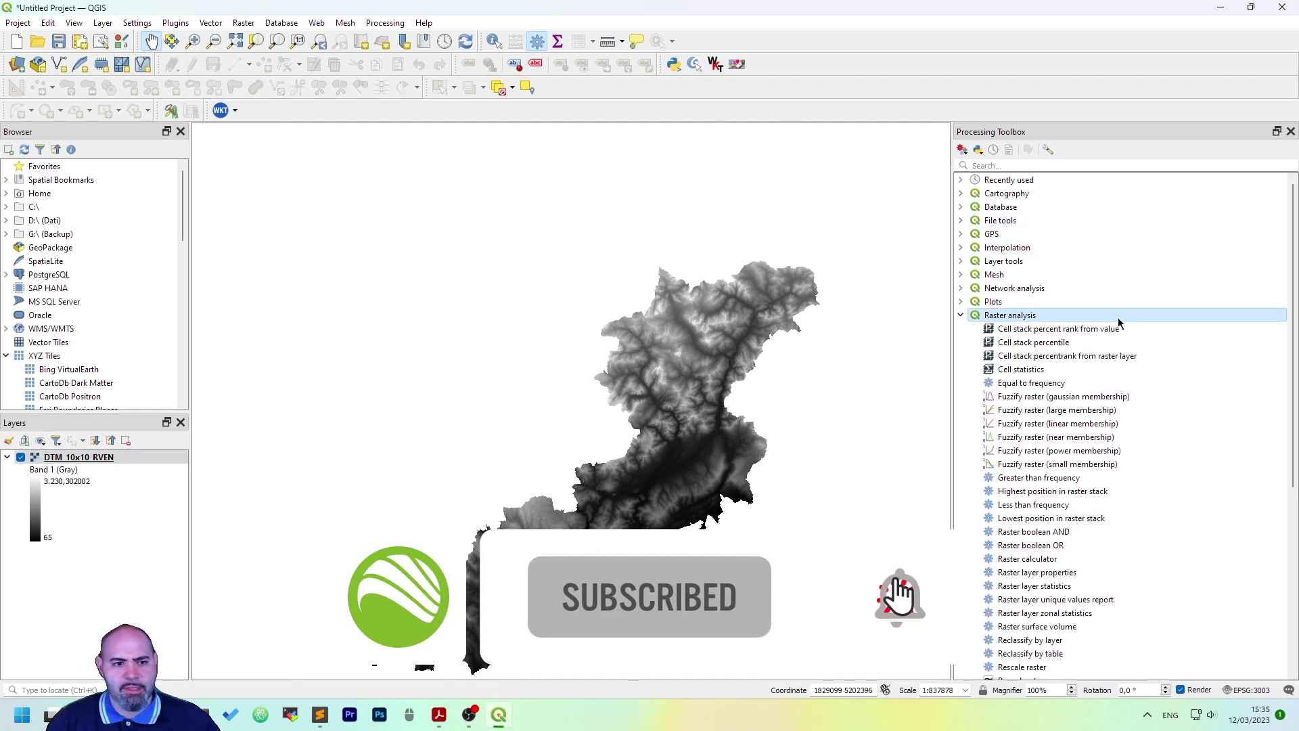
double_click(1118, 319)
left_click(1090, 334)
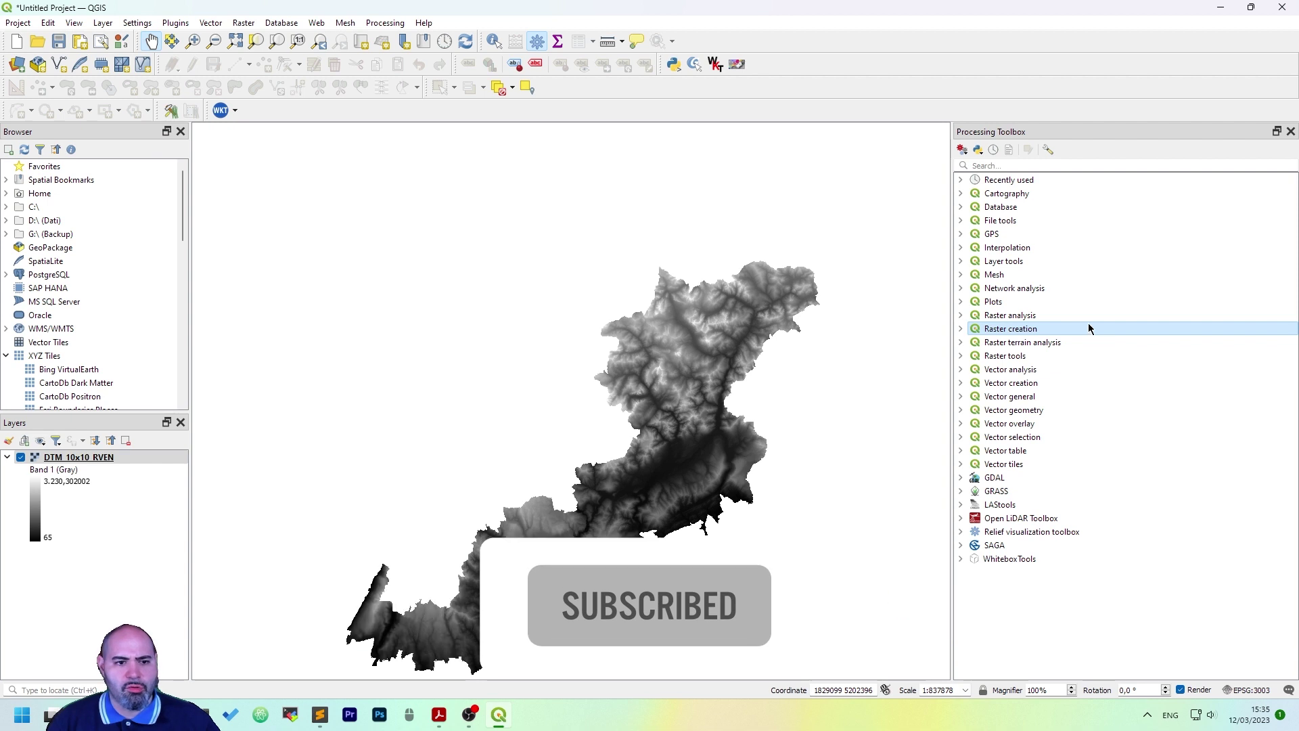
double_click(1090, 318)
double_click(1086, 317)
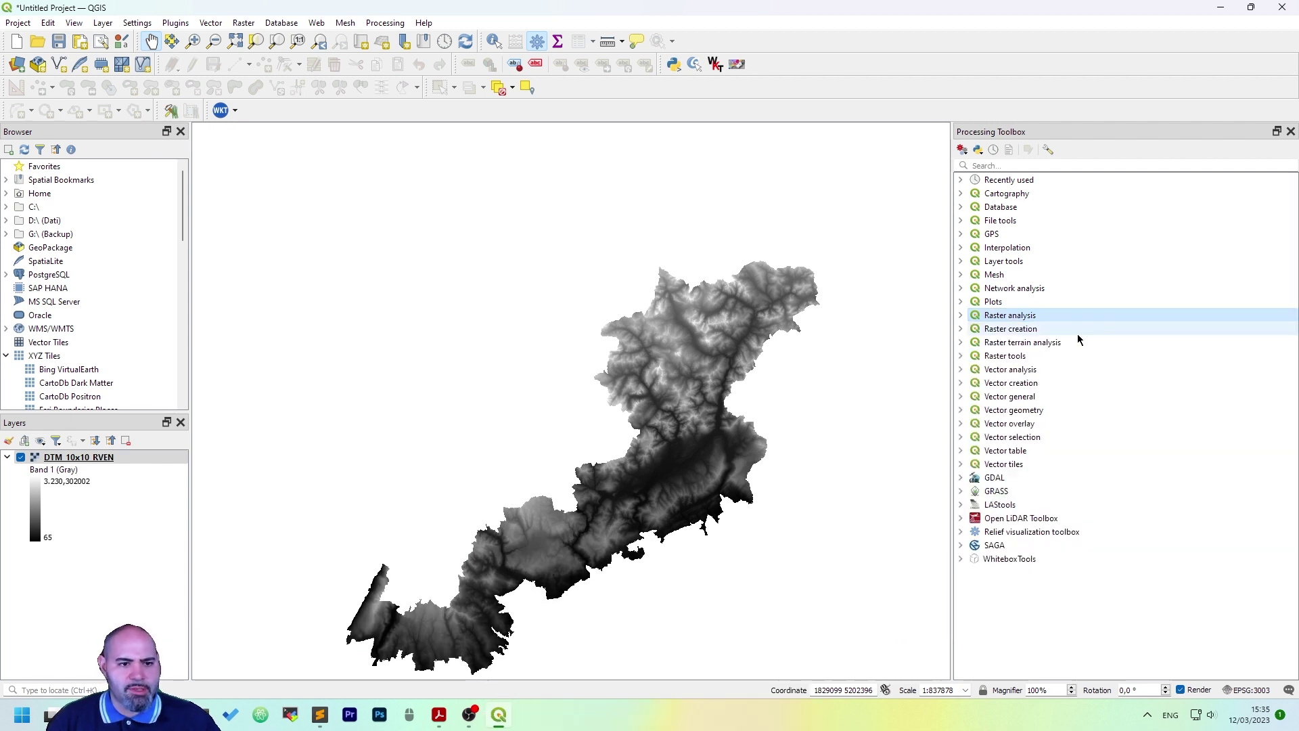
double_click(1075, 341)
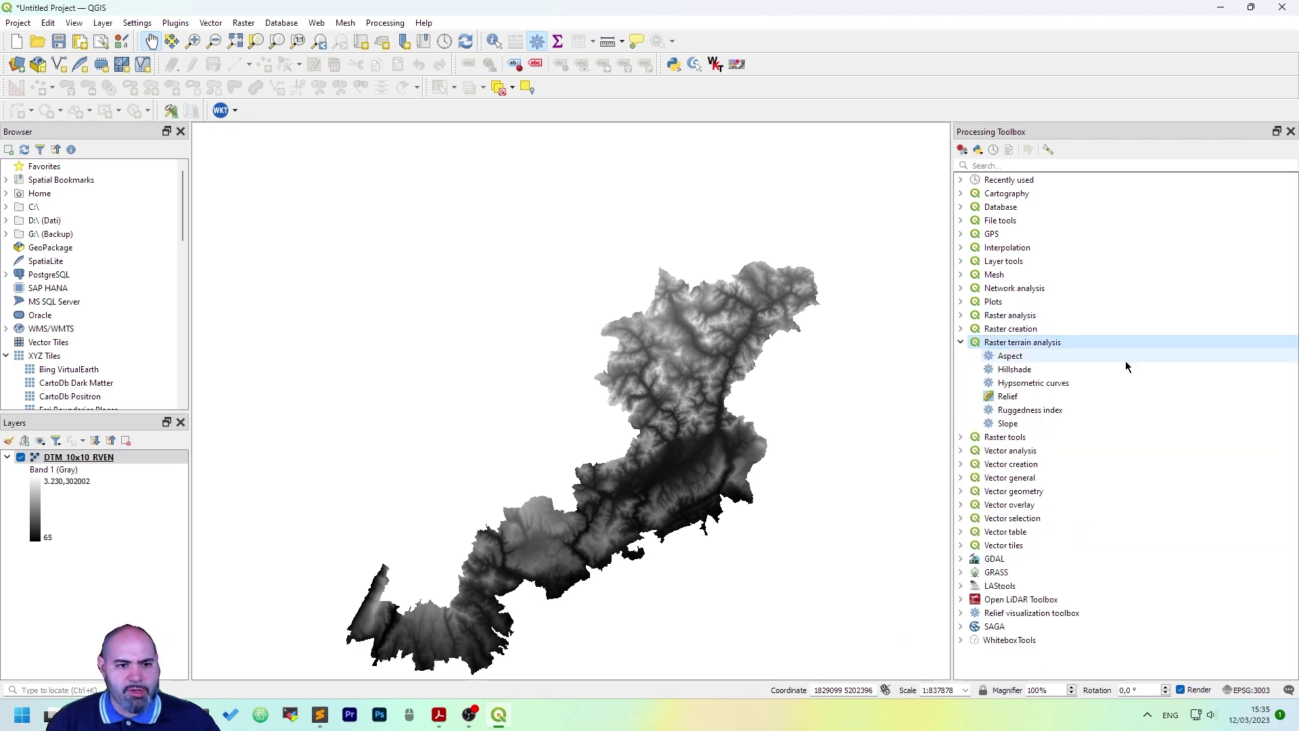
Run the Slope algorithm on DTM_10x10_RVEN with Z factor 1, then close the dialog
double_click(1065, 428)
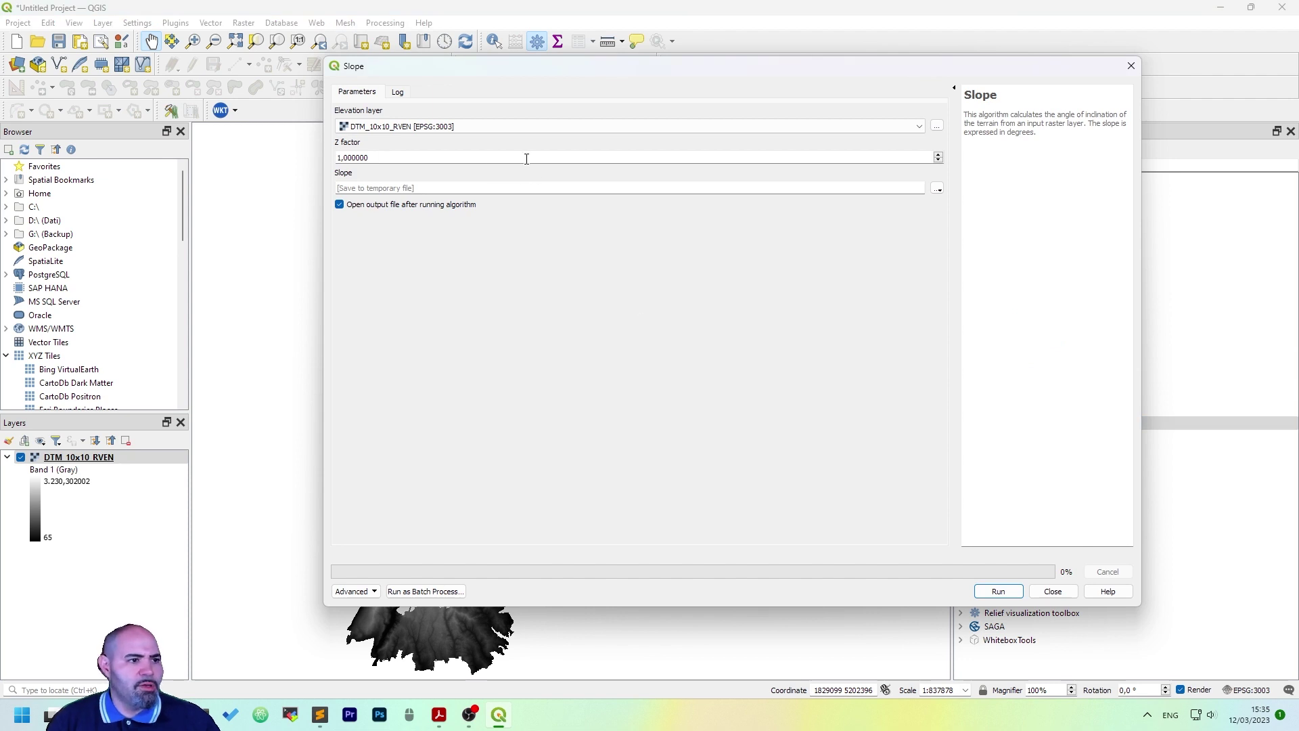
left_click(992, 591)
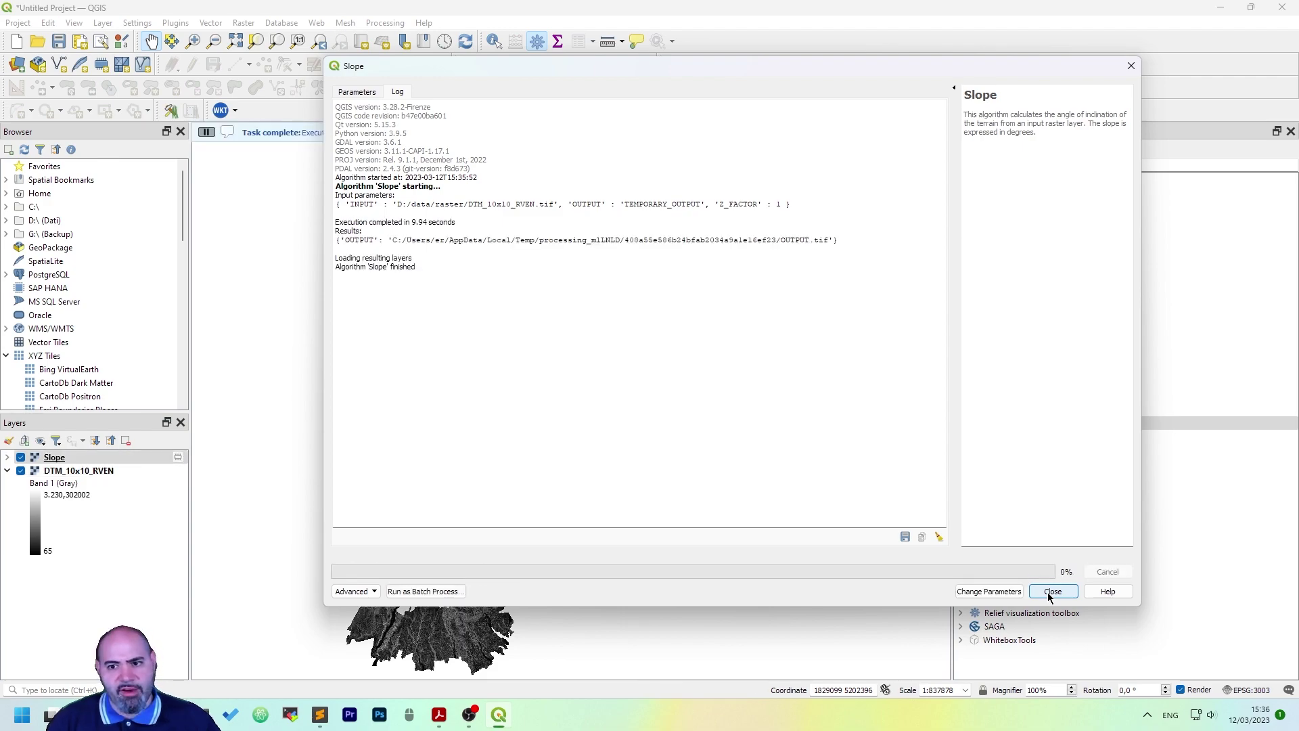
left_click(1052, 591)
Dismiss the completion message, hide DTM_10x10_RVEN and select the Slope layer
scroll(672, 254, "up", 2)
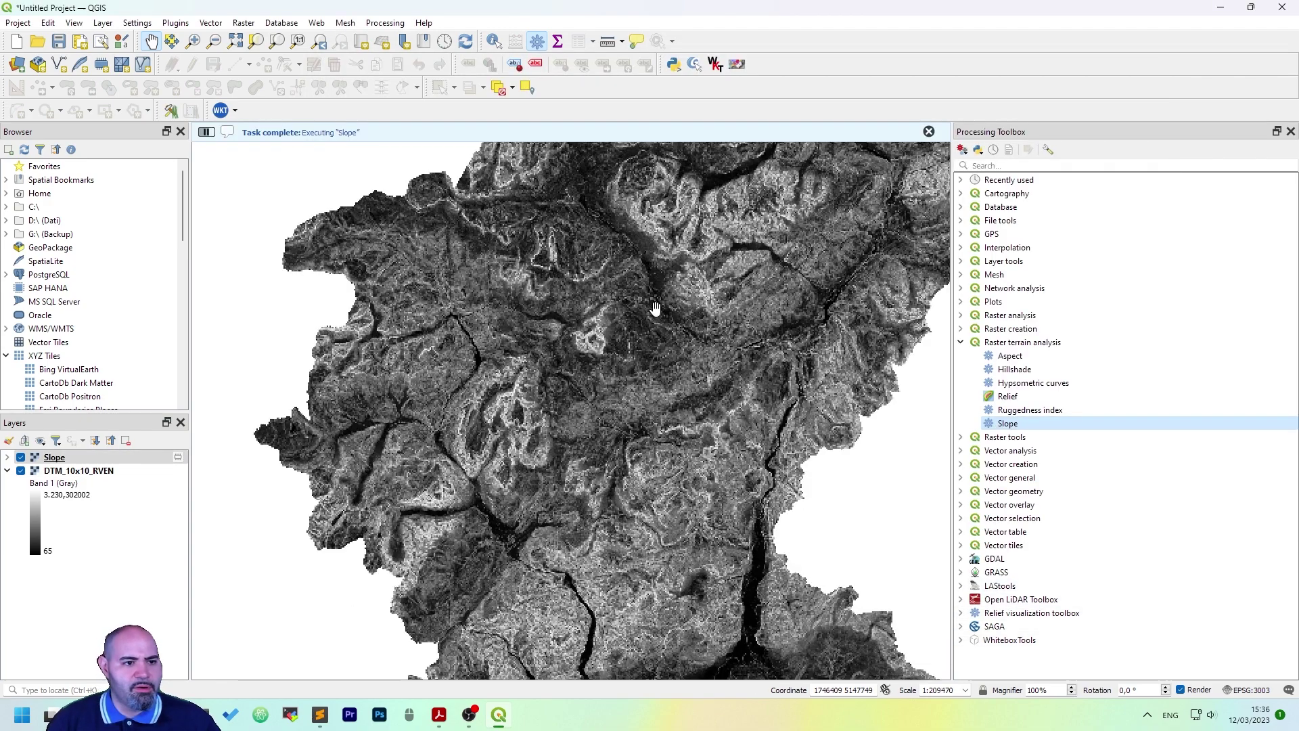
scroll(672, 254, "up", 1)
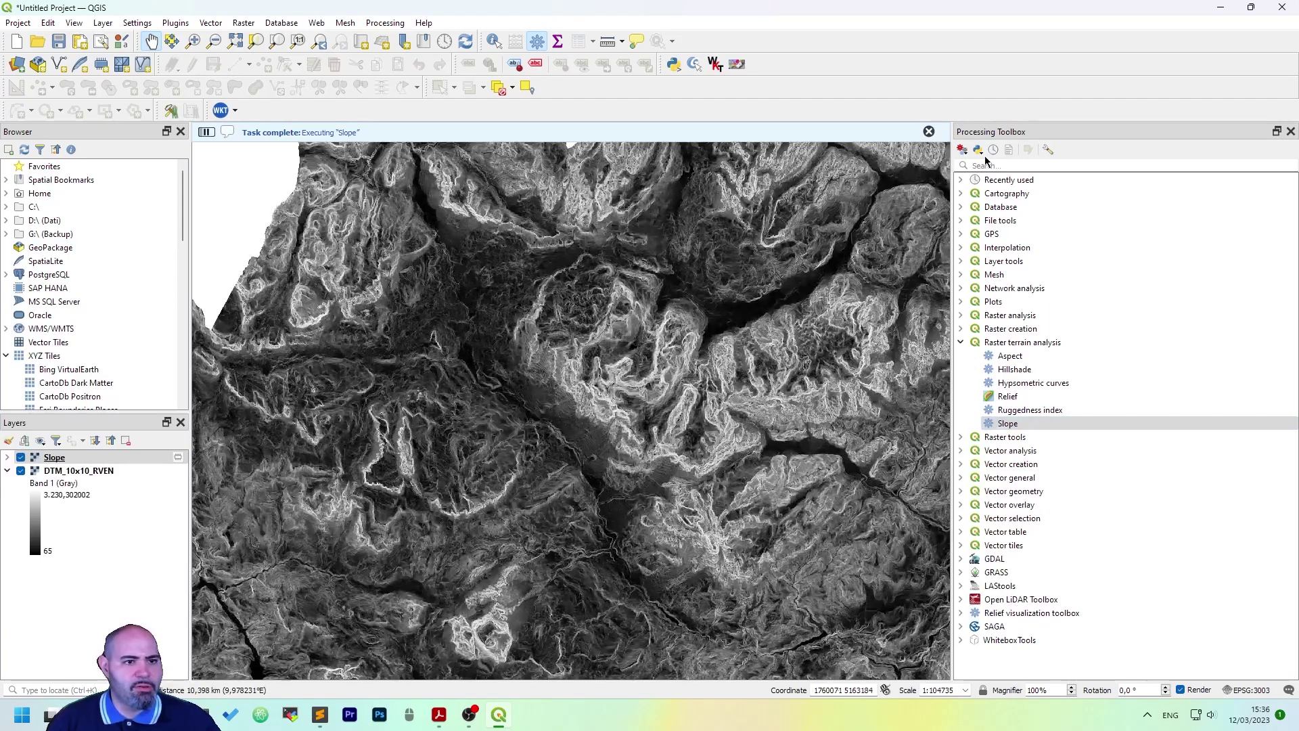
left_click(928, 129)
scroll(745, 351, "down", 1)
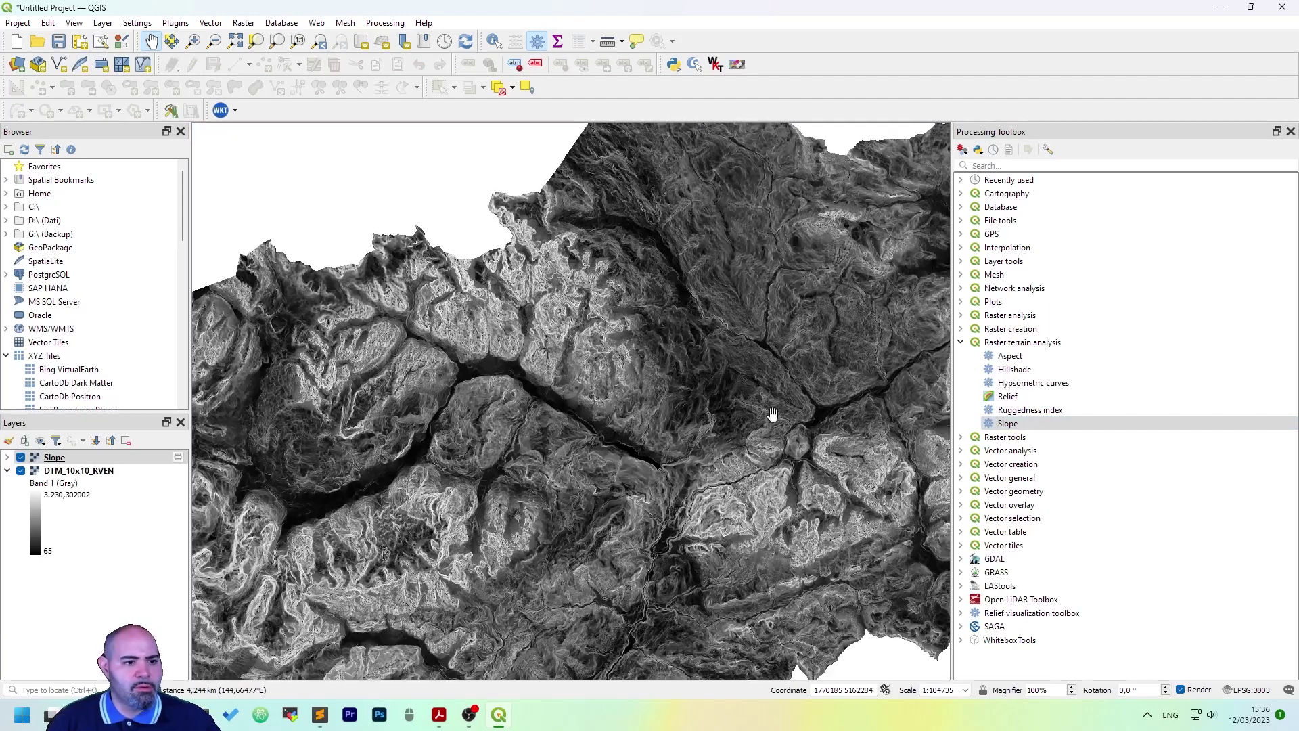
scroll(477, 516, "up", 1)
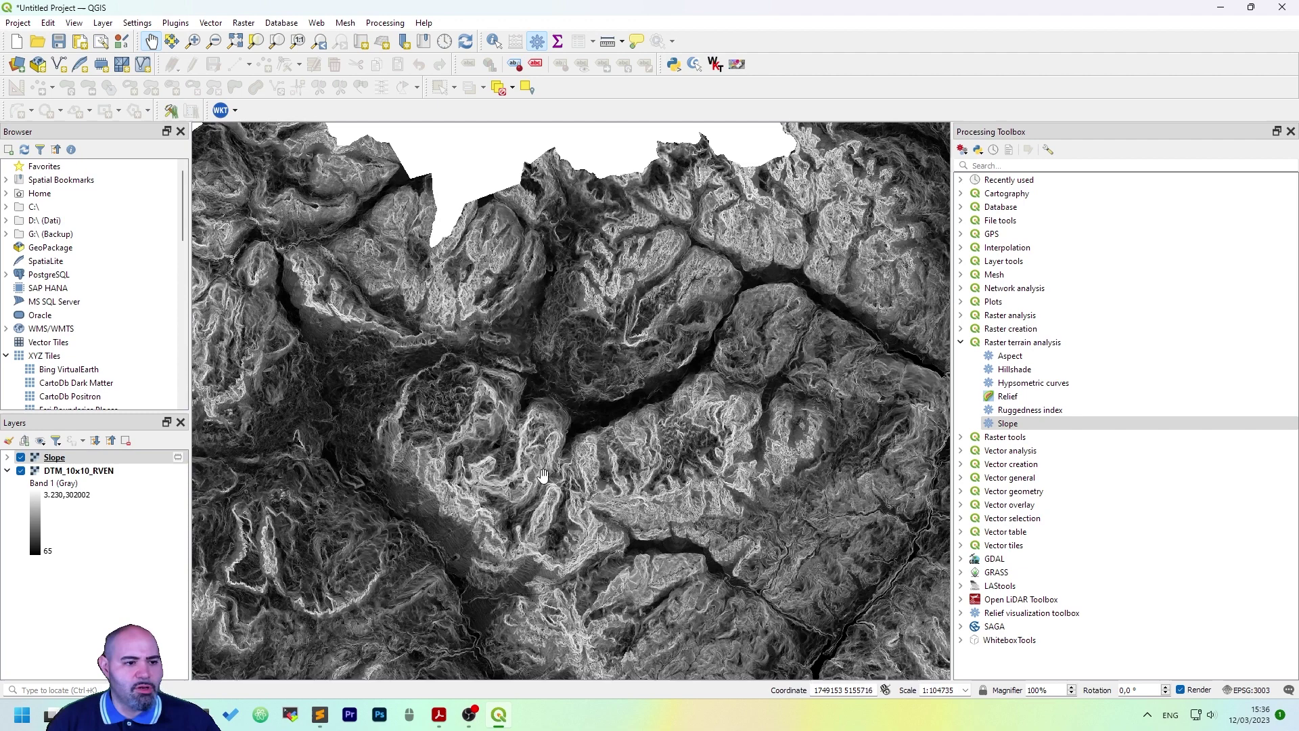
scroll(543, 476, "up", 1)
left_click(8, 474)
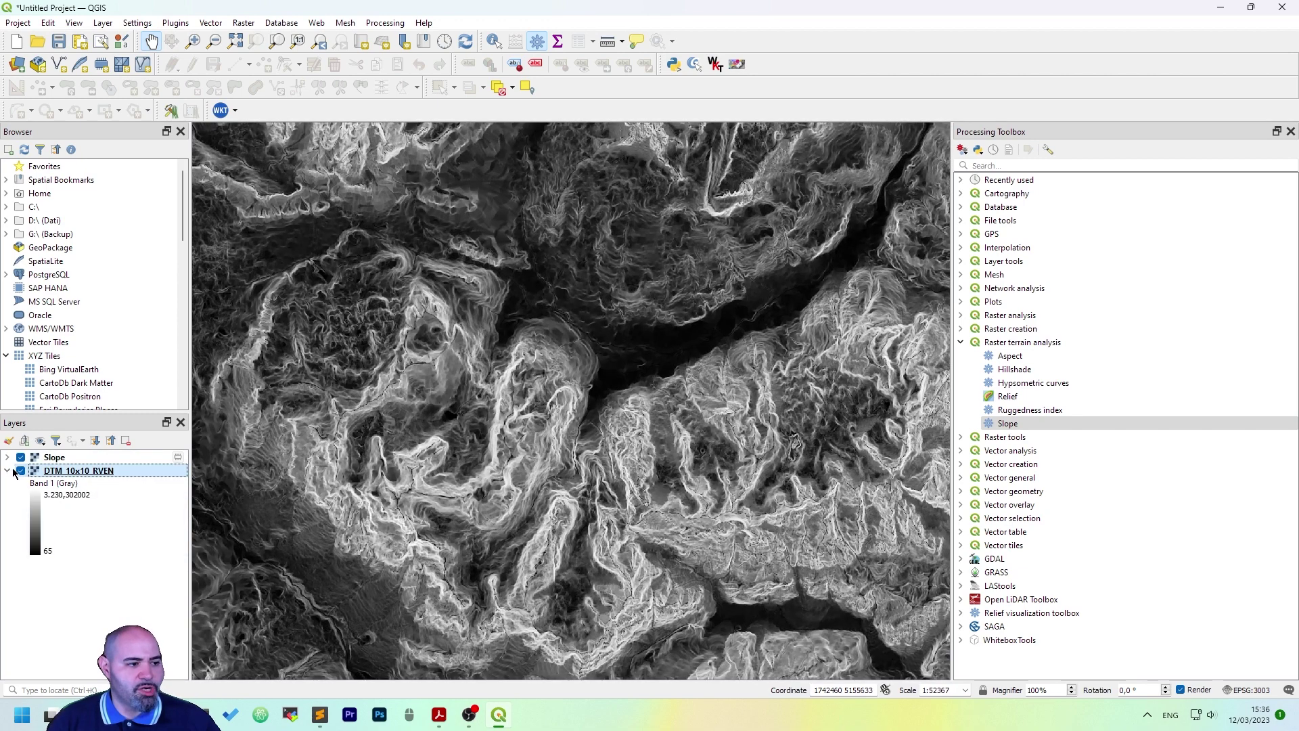
left_click(21, 471)
left_click(48, 457)
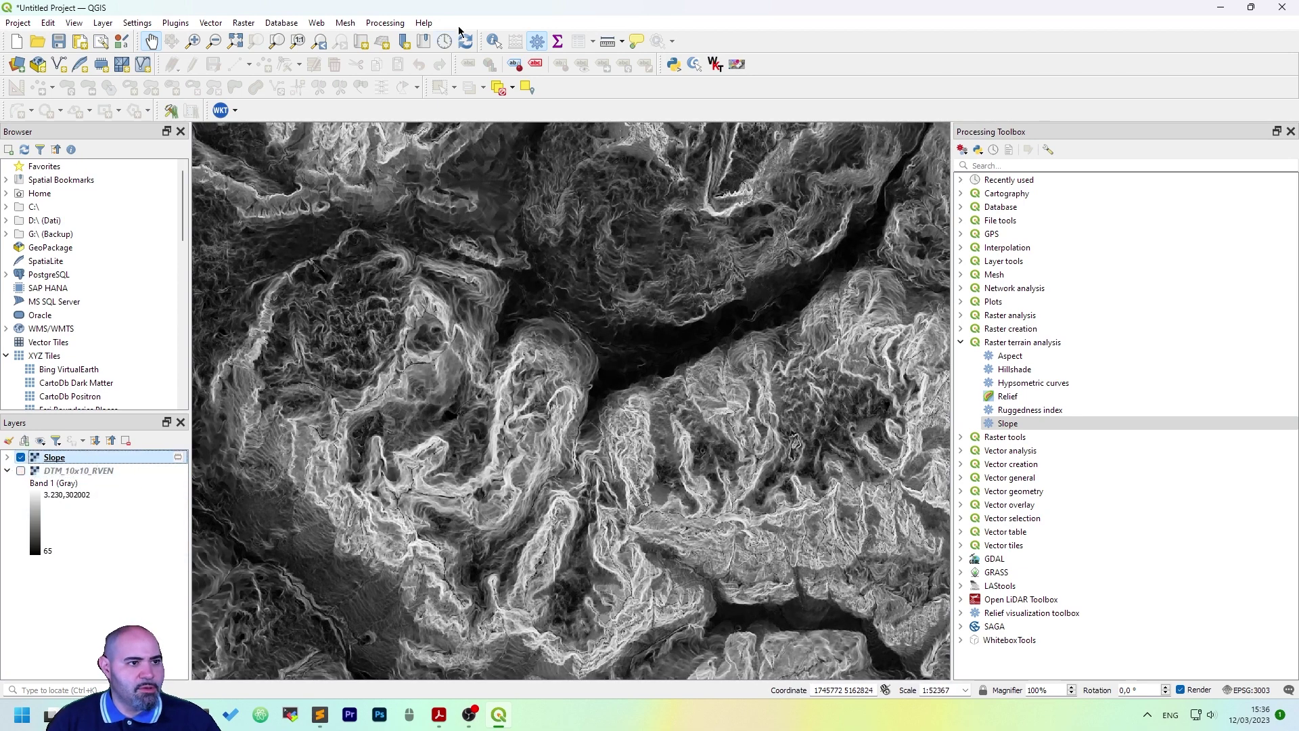
Identify Slope values at many map points, such as 61.46223 degrees
left_click(501, 44)
left_click(531, 447)
left_click(485, 429)
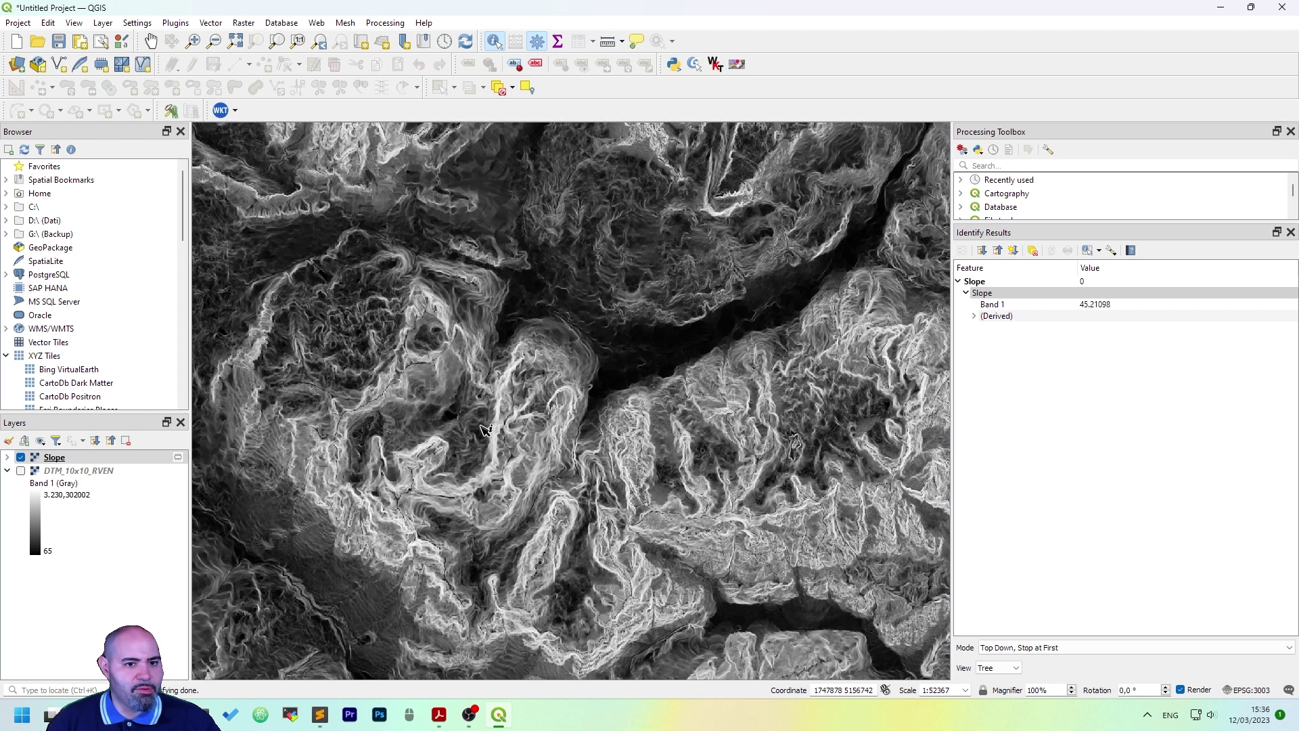
left_click(713, 439)
left_click(779, 400)
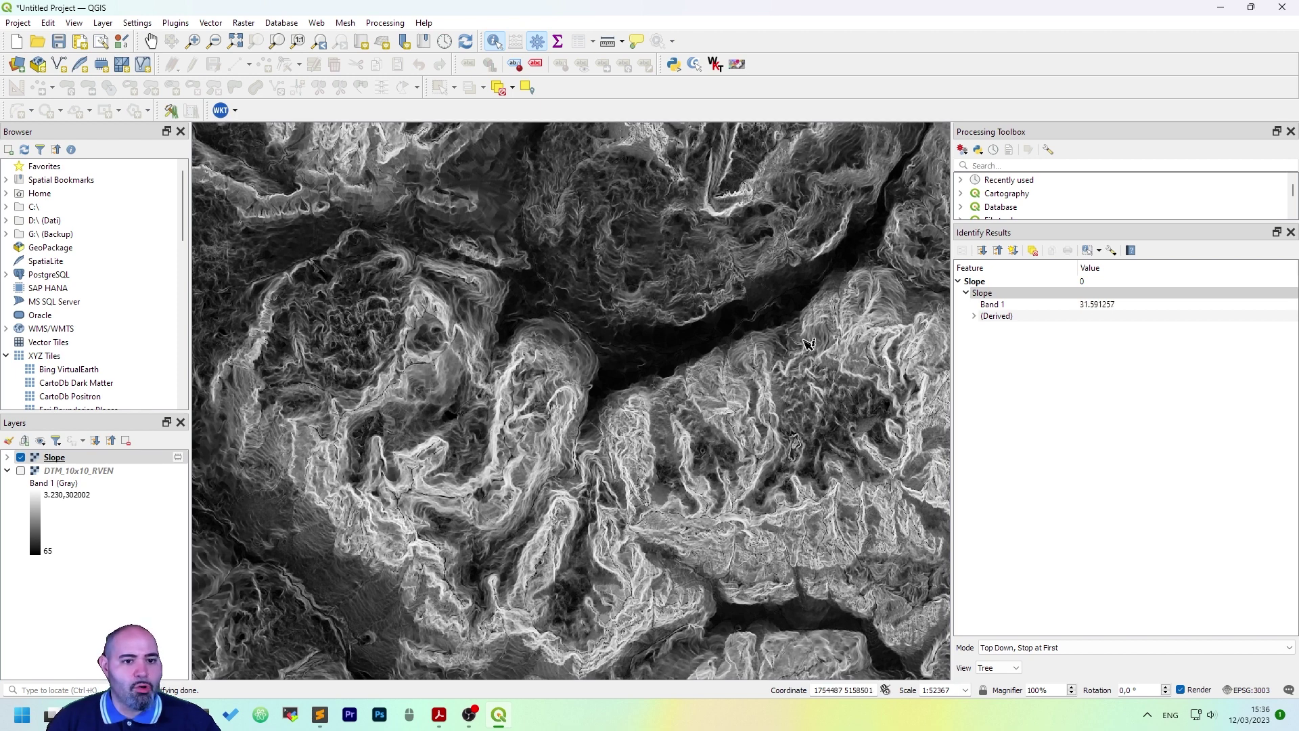
left_click(815, 340)
left_click(839, 334)
left_click(853, 335)
left_click(862, 341)
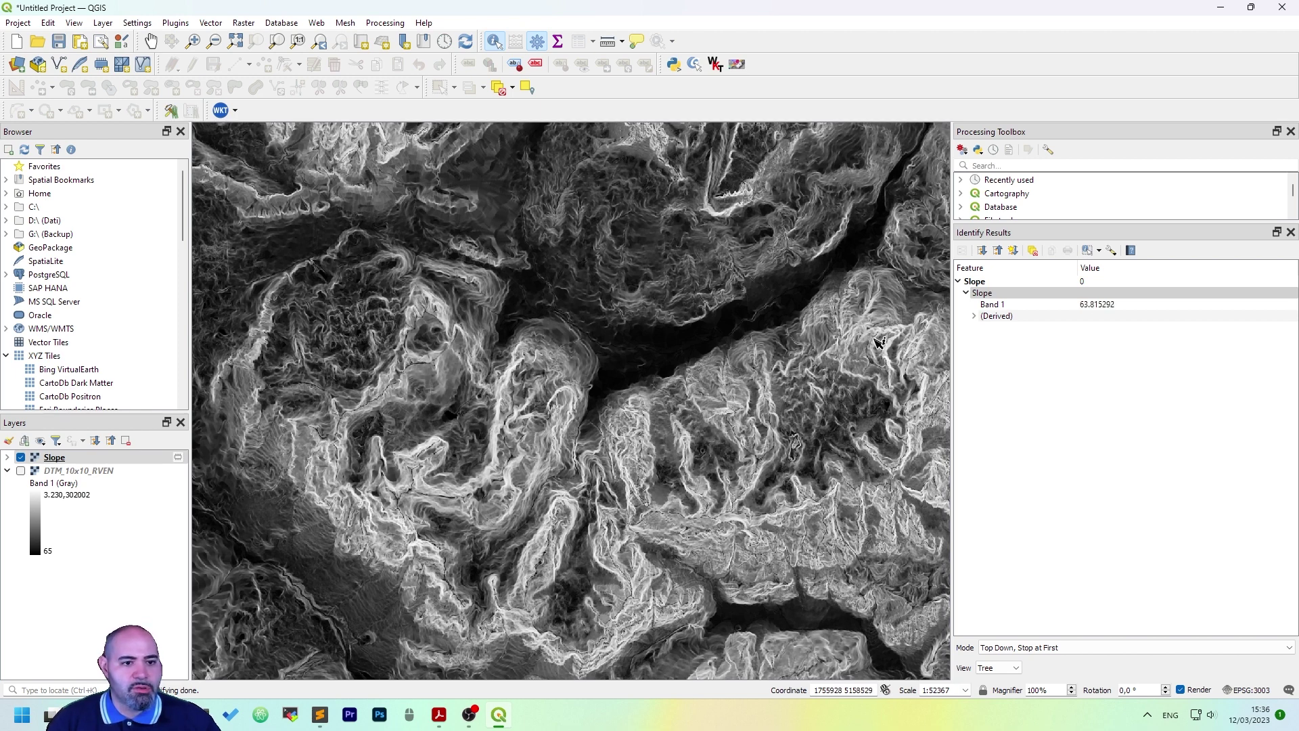
left_click(888, 338)
left_click(896, 341)
left_click(902, 346)
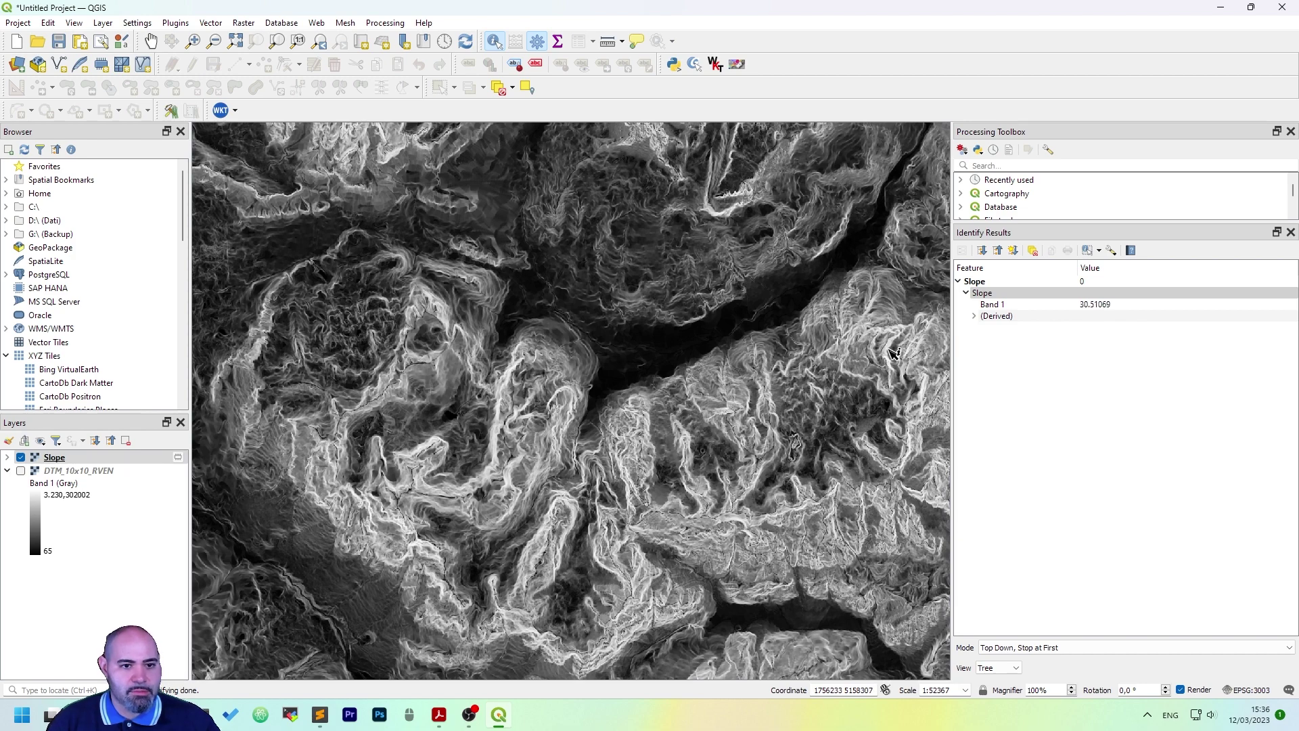
scroll(893, 349, "up", 2)
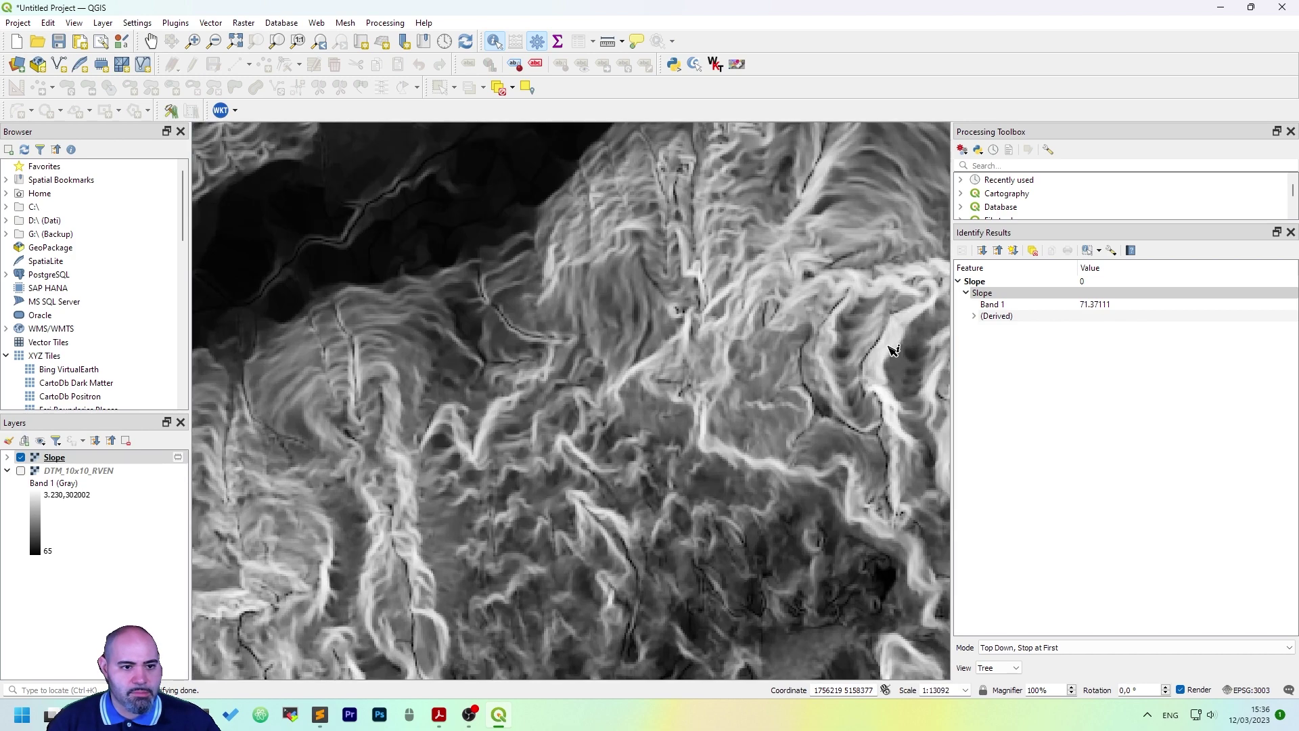
left_click(895, 346)
left_click(905, 335)
left_click(877, 335)
left_click(849, 355)
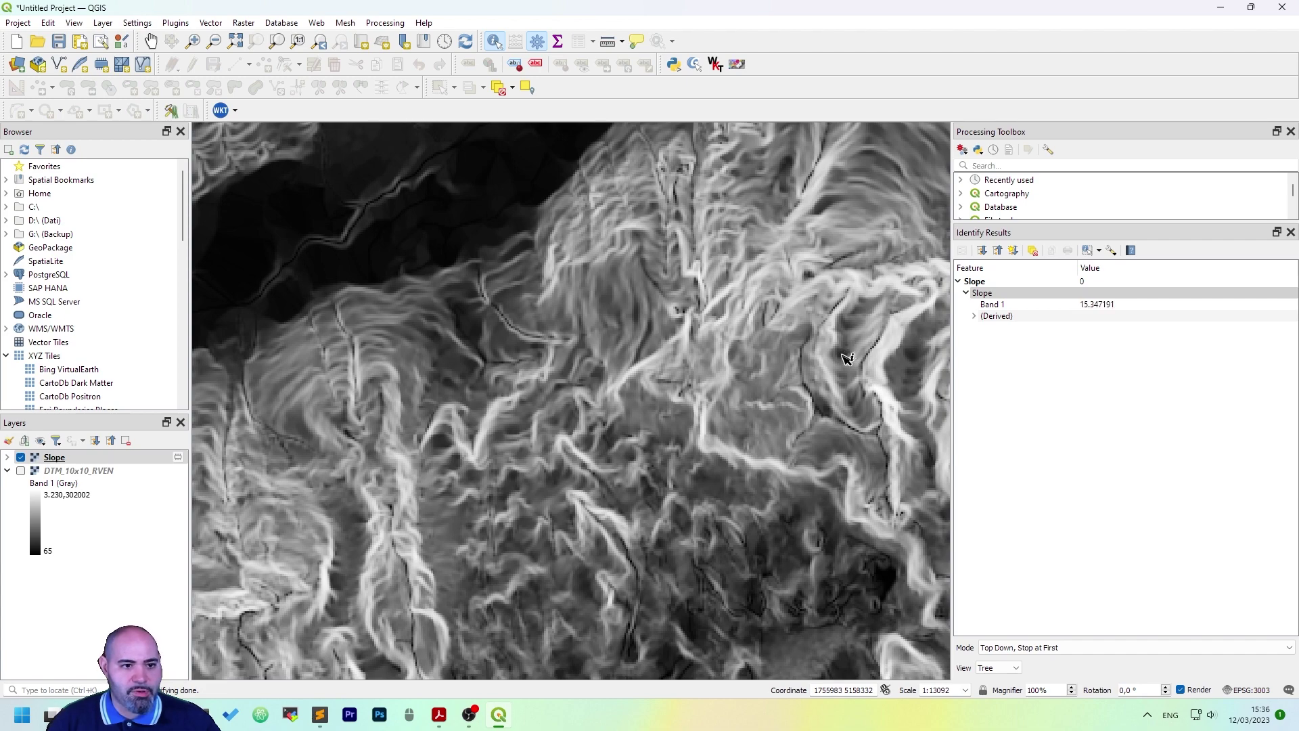
left_click(847, 358)
left_click(838, 394)
scroll(854, 385, "down", 3)
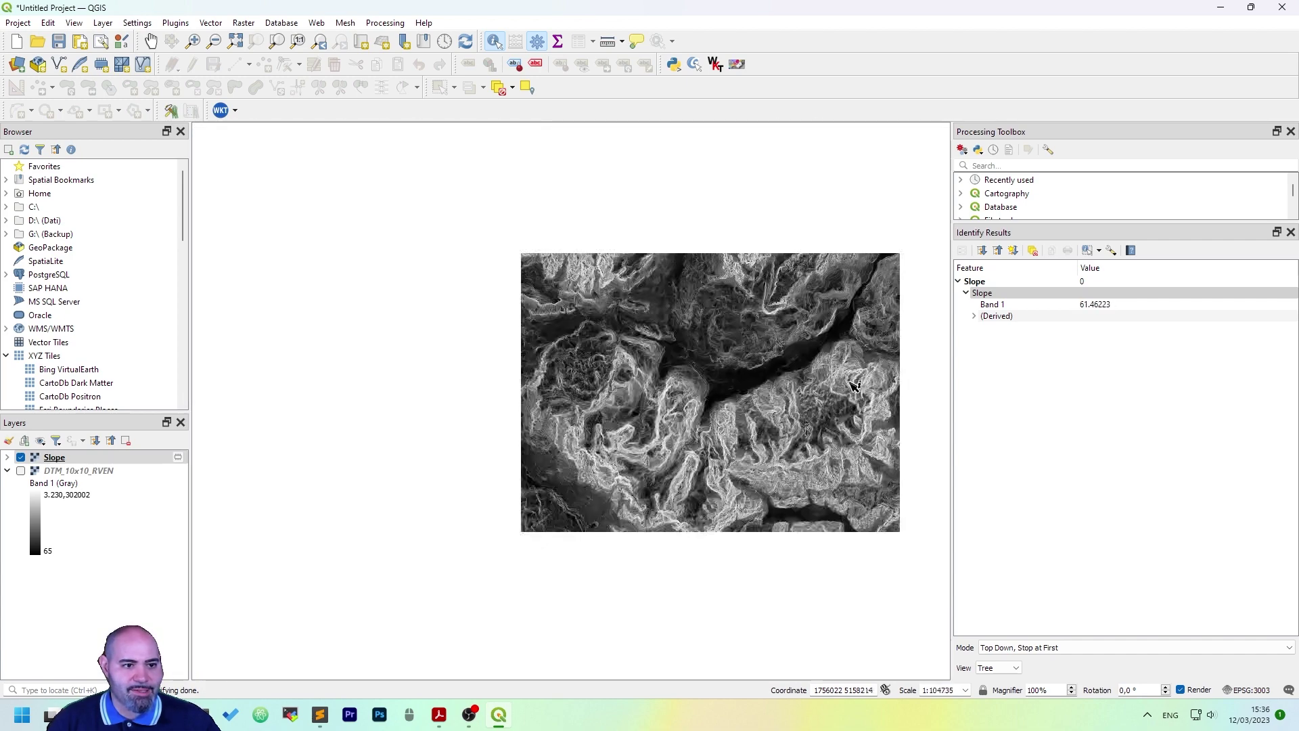
scroll(854, 385, "down", 1)
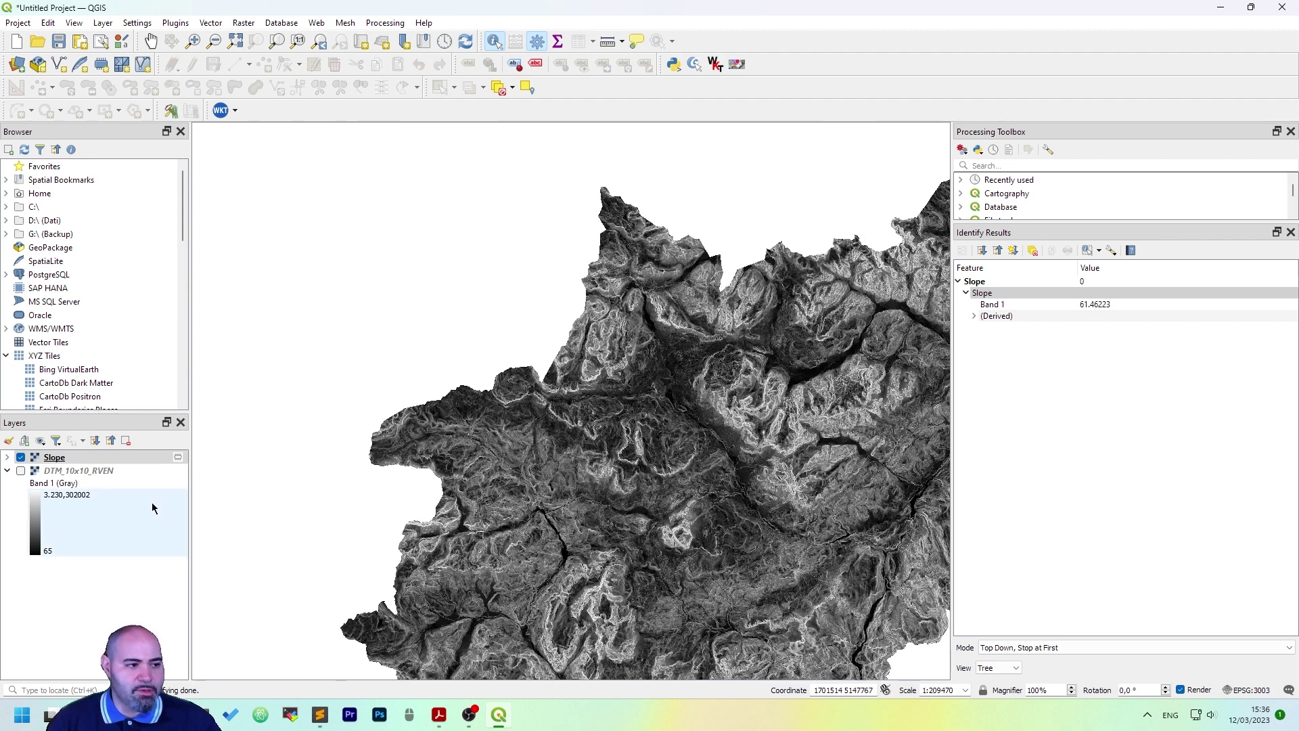
mouse_move(435, 716)
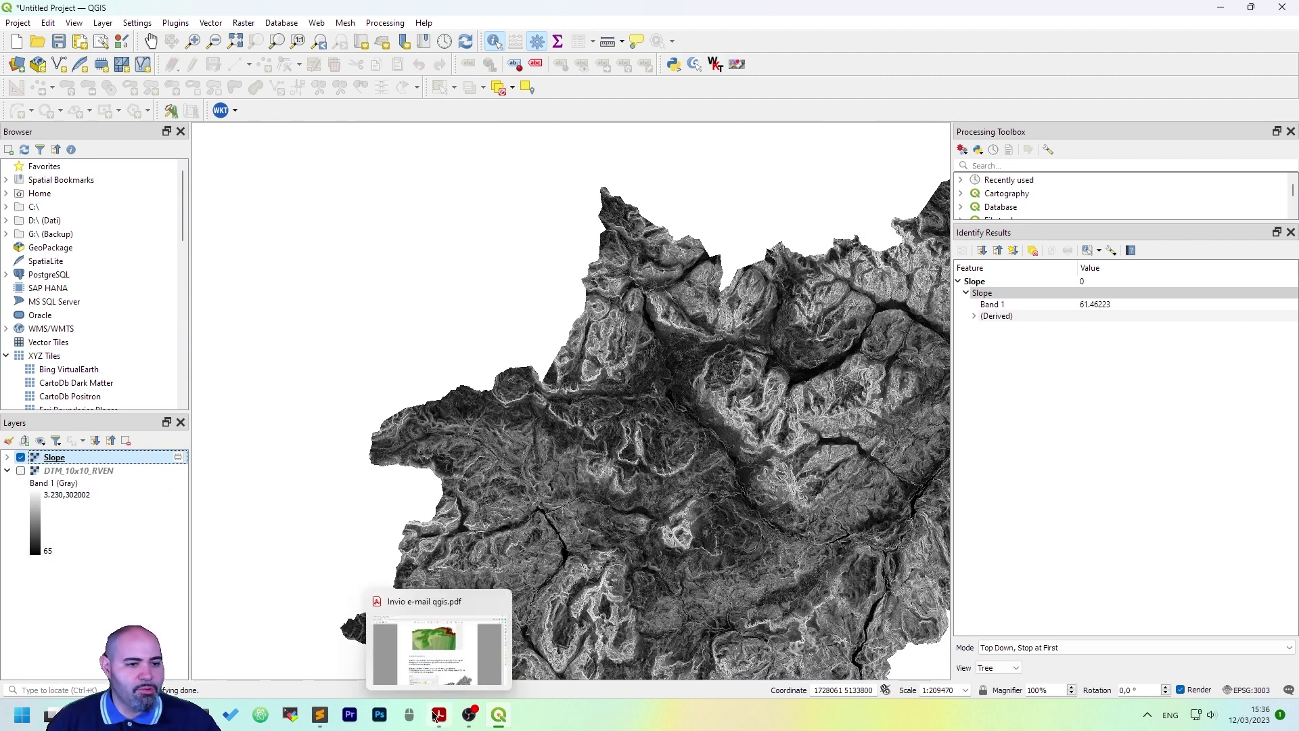
scroll(704, 460, "down", 1)
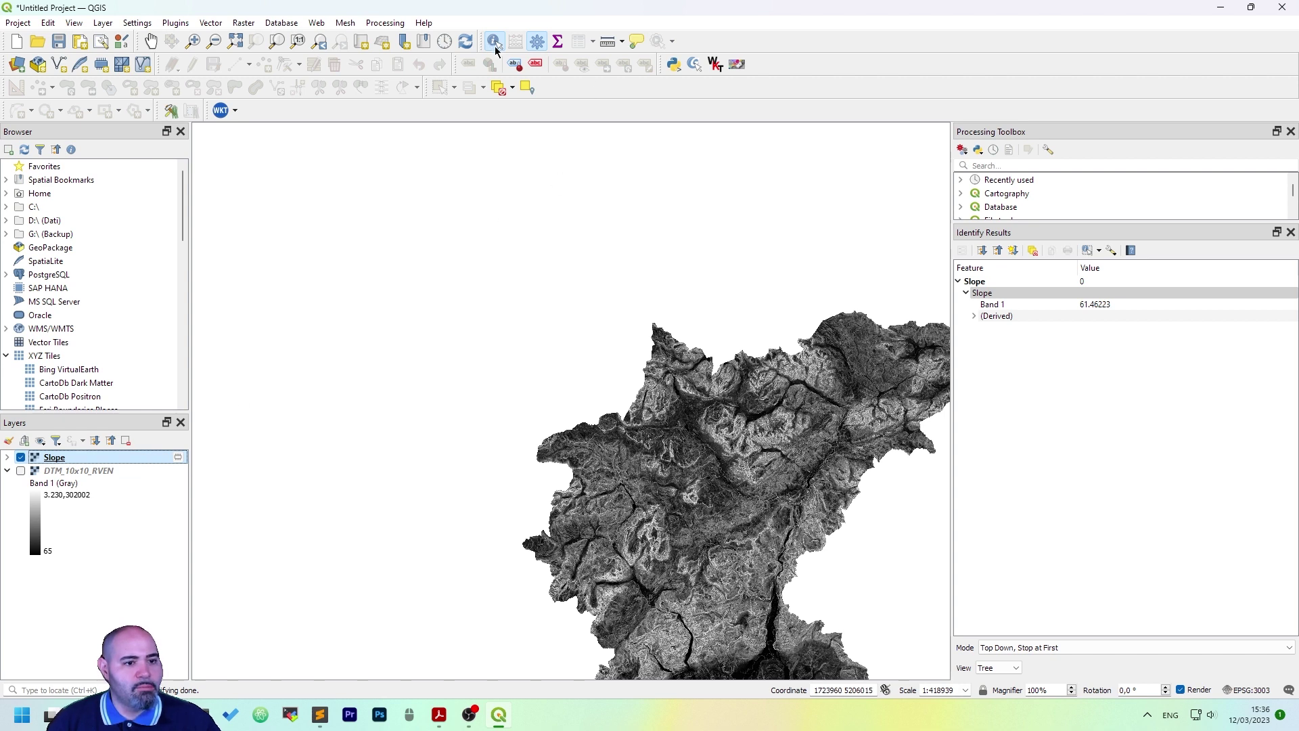
left_click(150, 42)
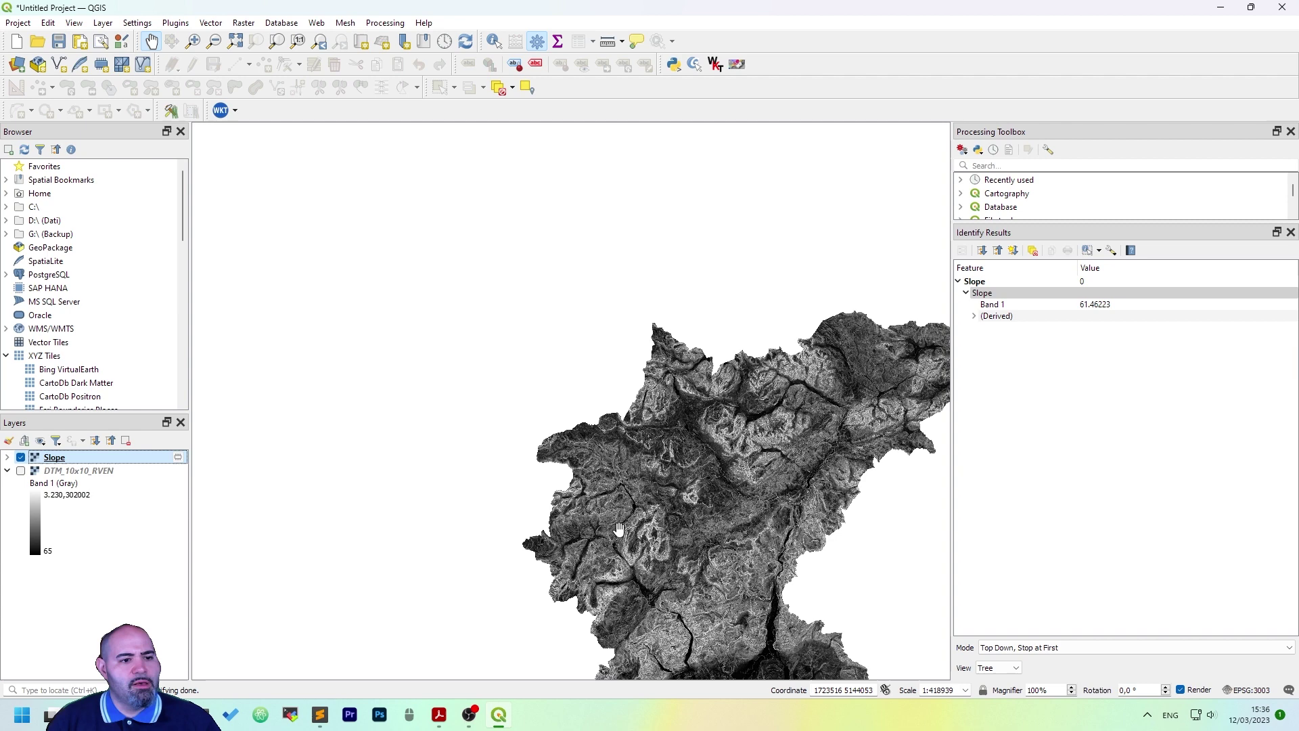
left_click_drag(639, 545, 471, 383)
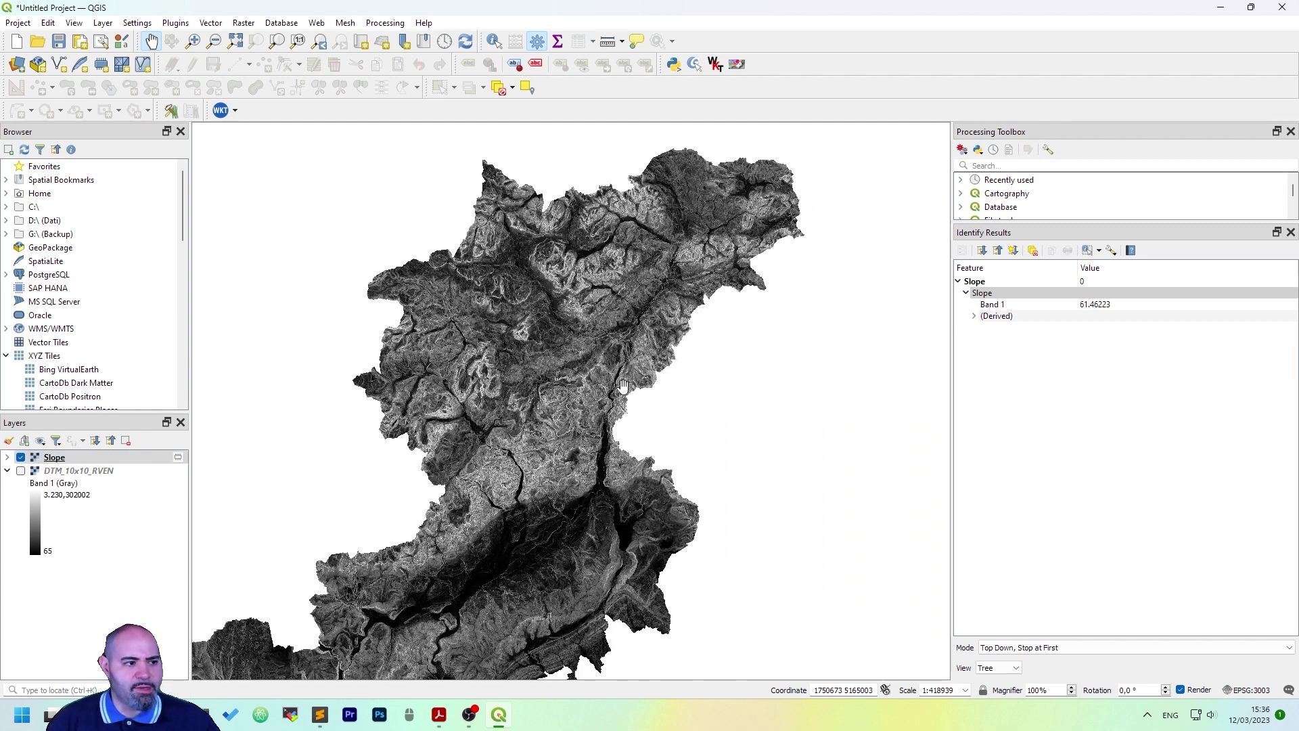
left_click_drag(521, 299, 614, 287)
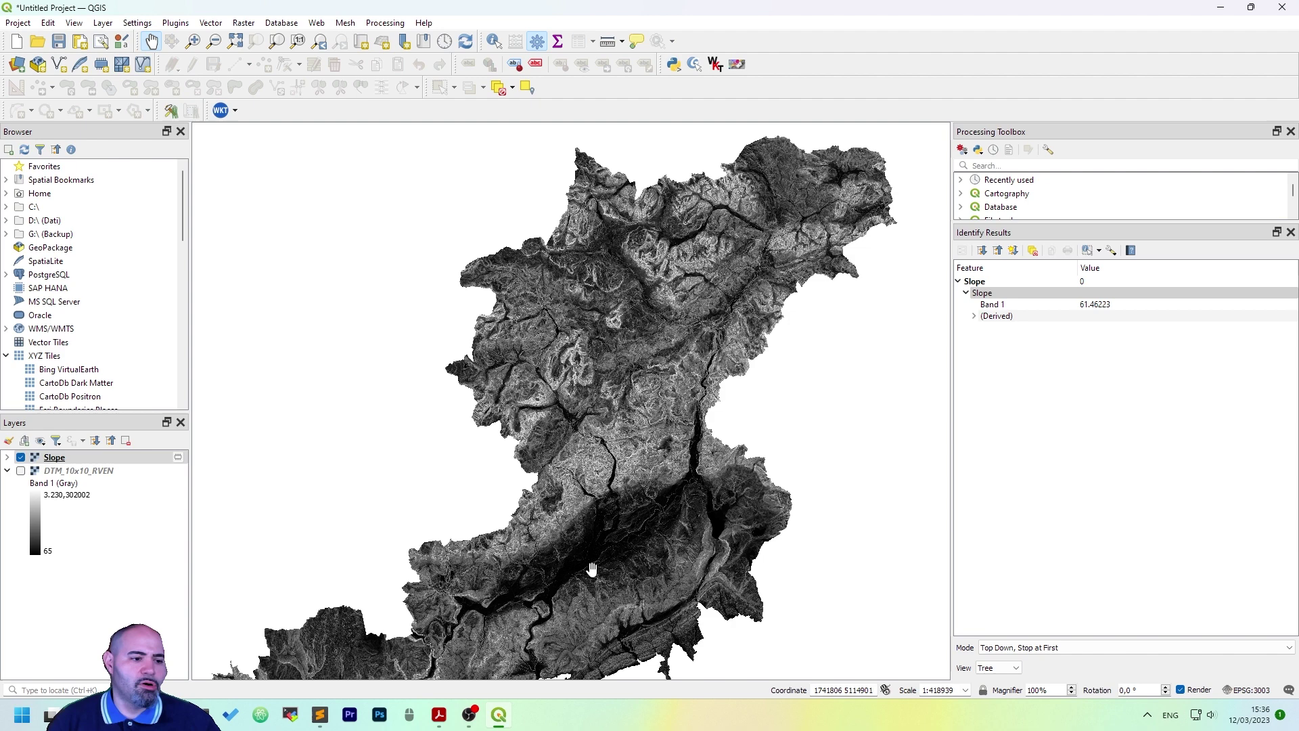
left_click(439, 723)
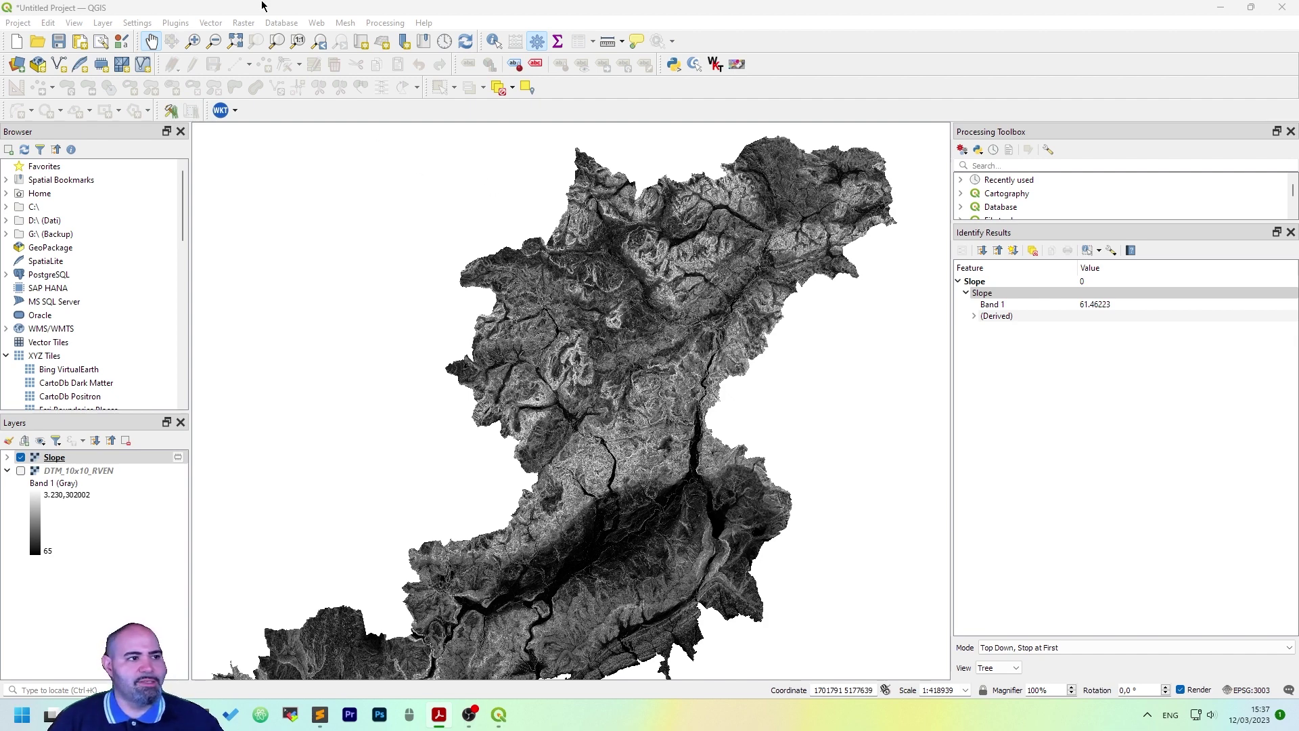
Open the Raster Calculator from the Raster menu and close it without running
left_click(244, 23)
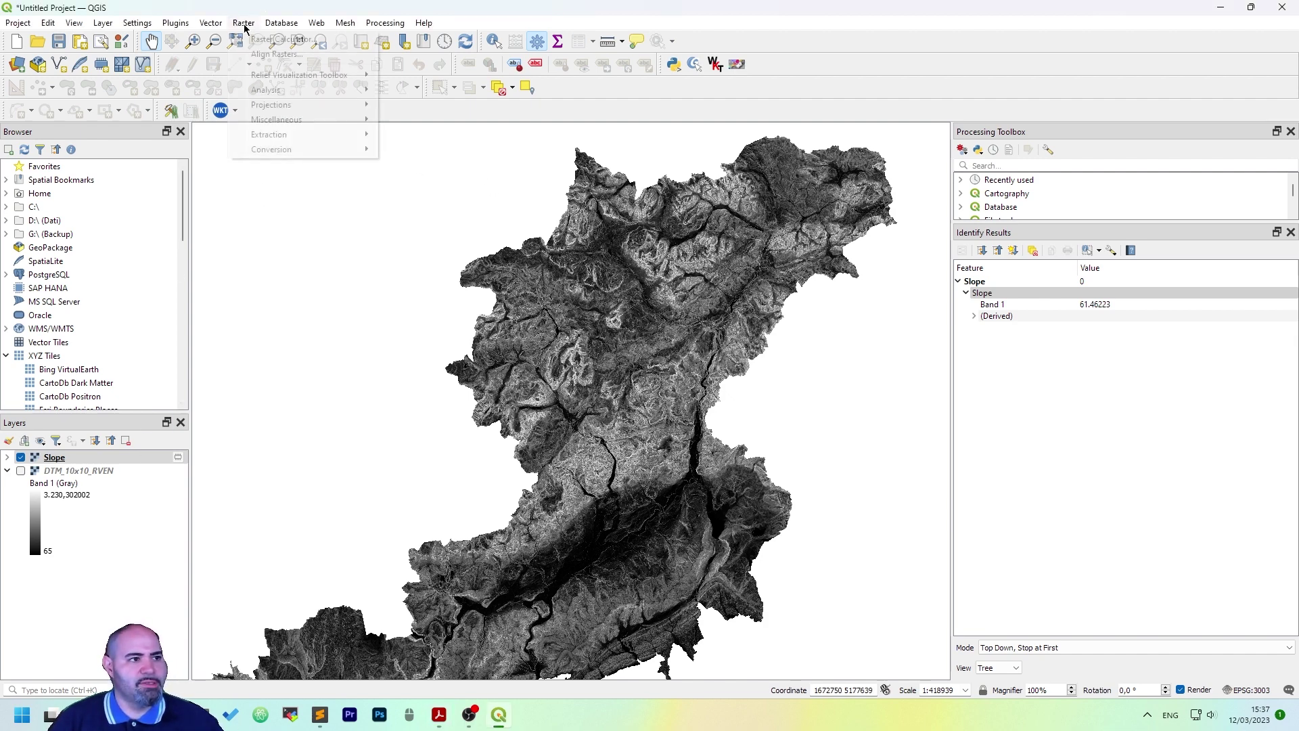
left_click(245, 26)
left_click(241, 24)
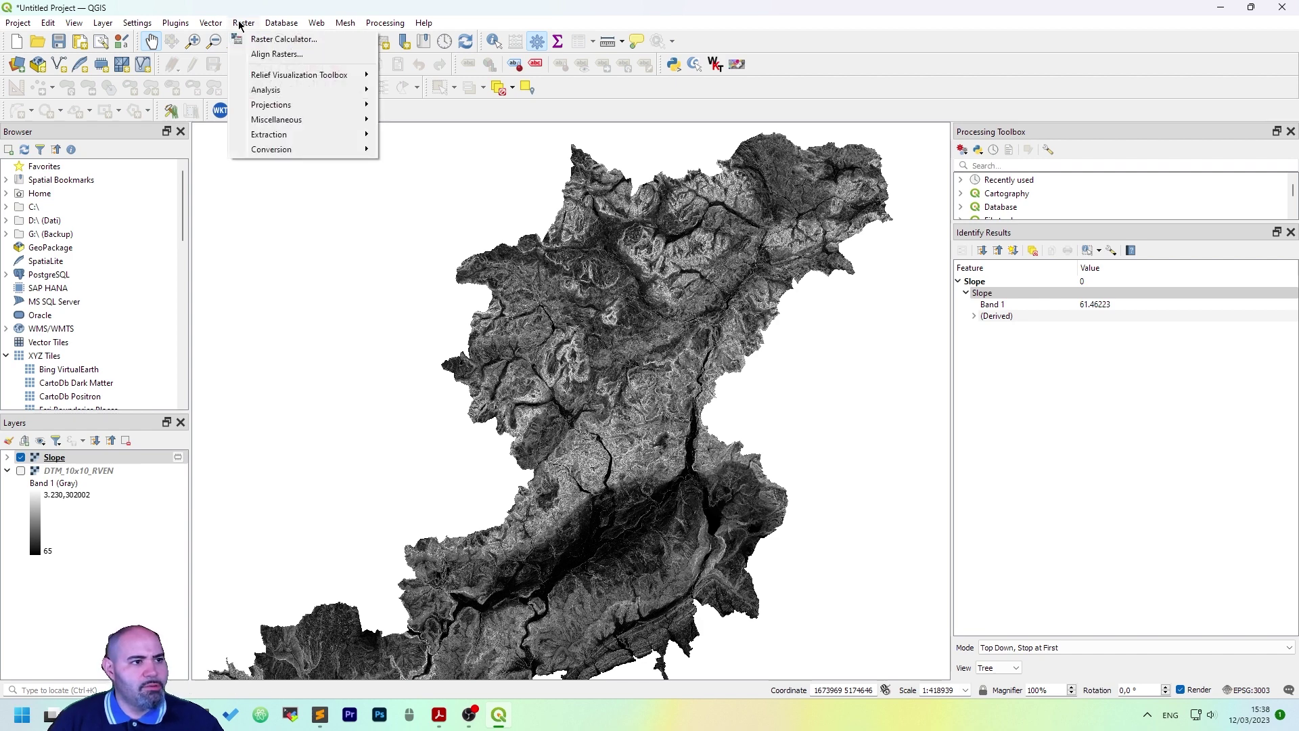
left_click(262, 44)
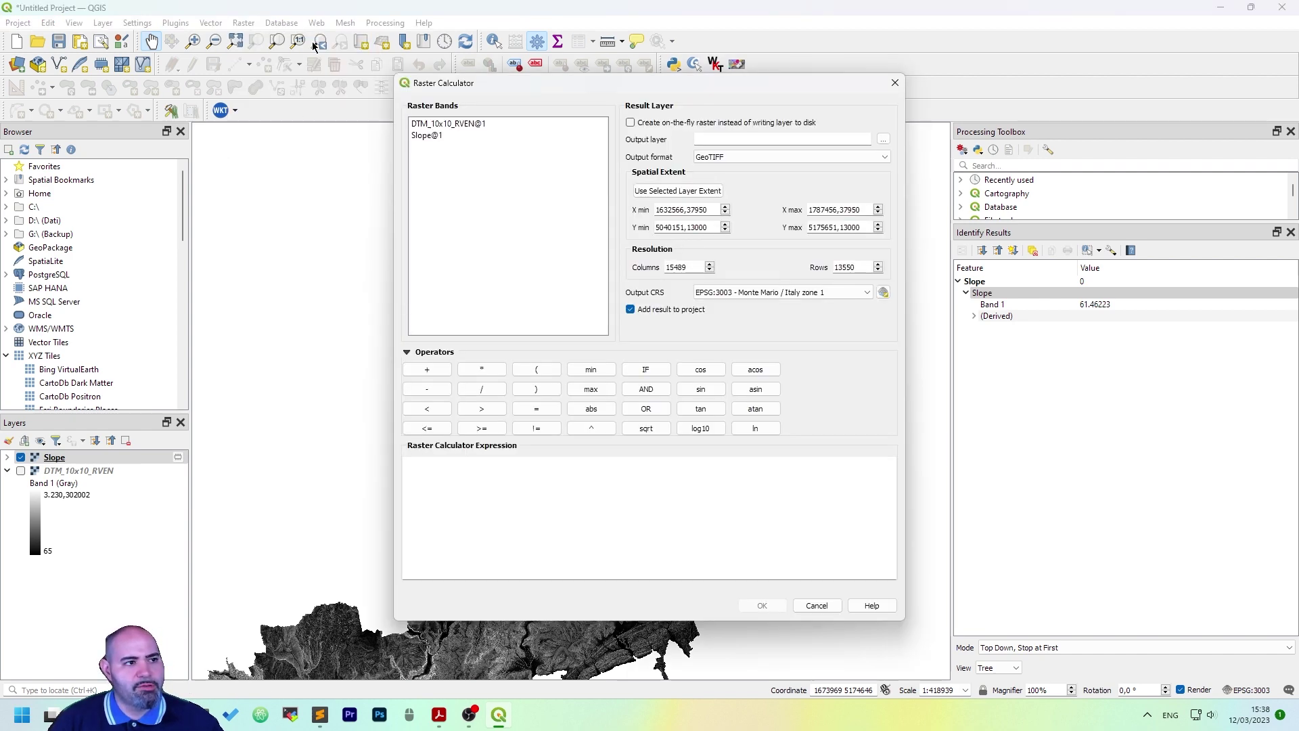
left_click_drag(638, 81, 611, 91)
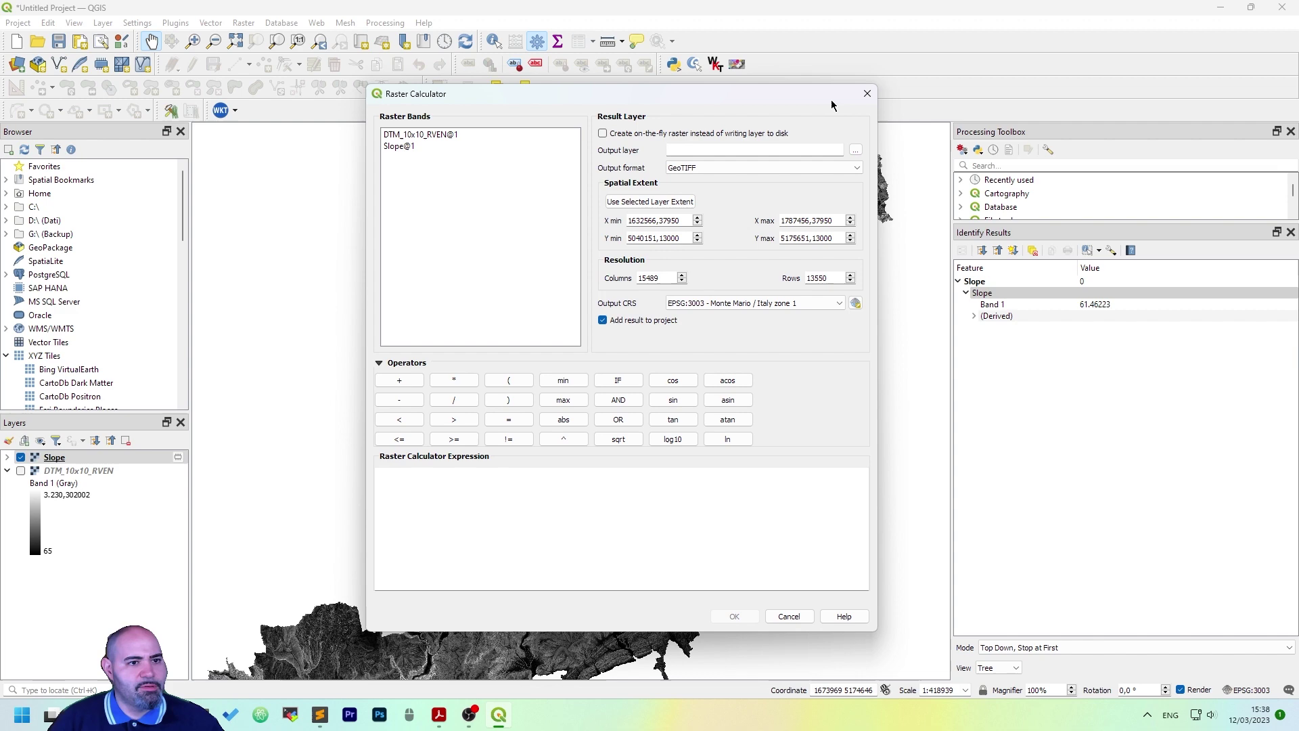
left_click(867, 92)
Remove DTM_10x10_RVEN from the project and select the Slope layer
left_click(111, 471)
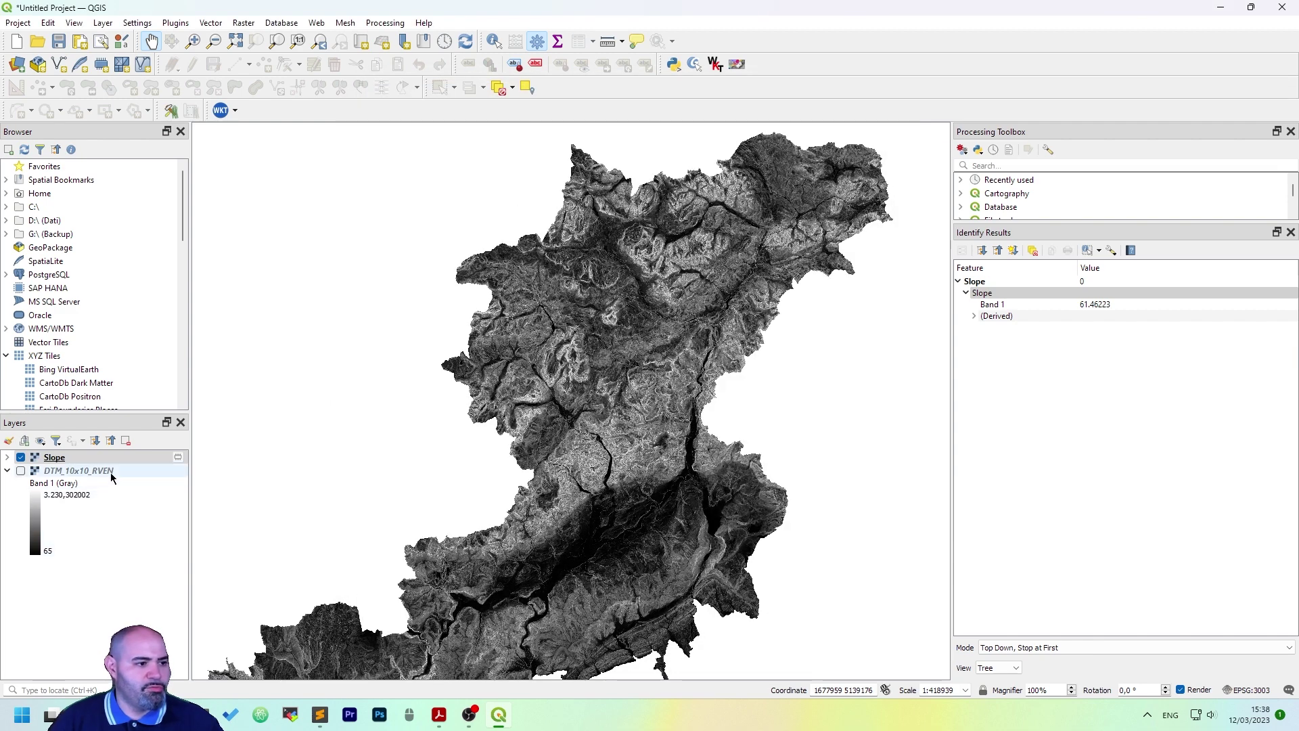
left_click(126, 440)
left_click(630, 373)
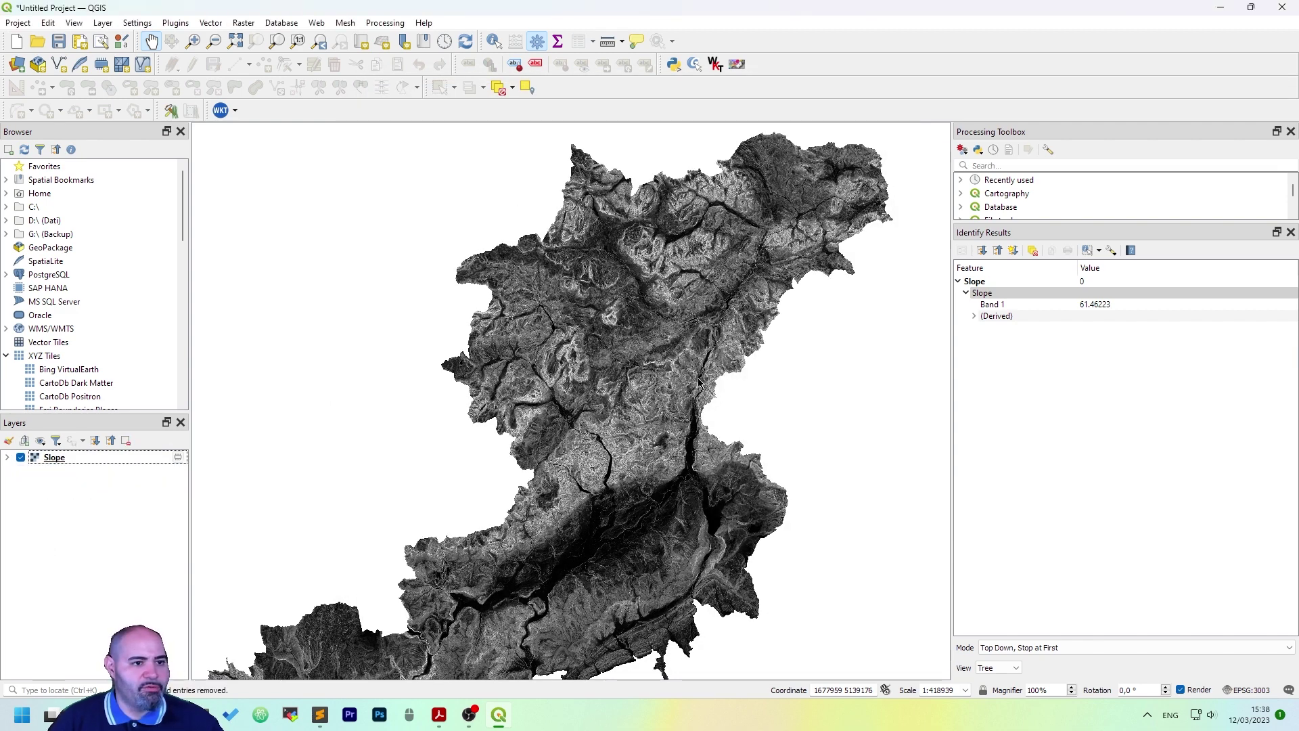
left_click(139, 458)
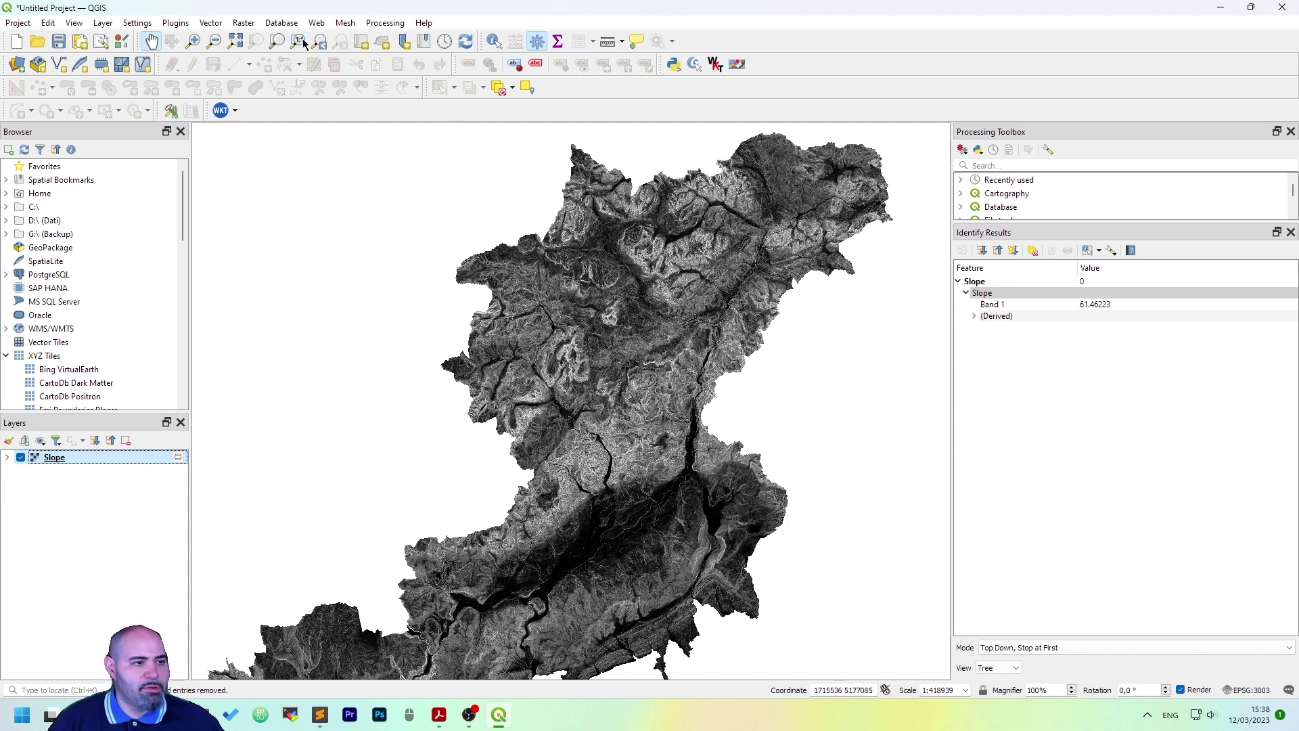
left_click(243, 22)
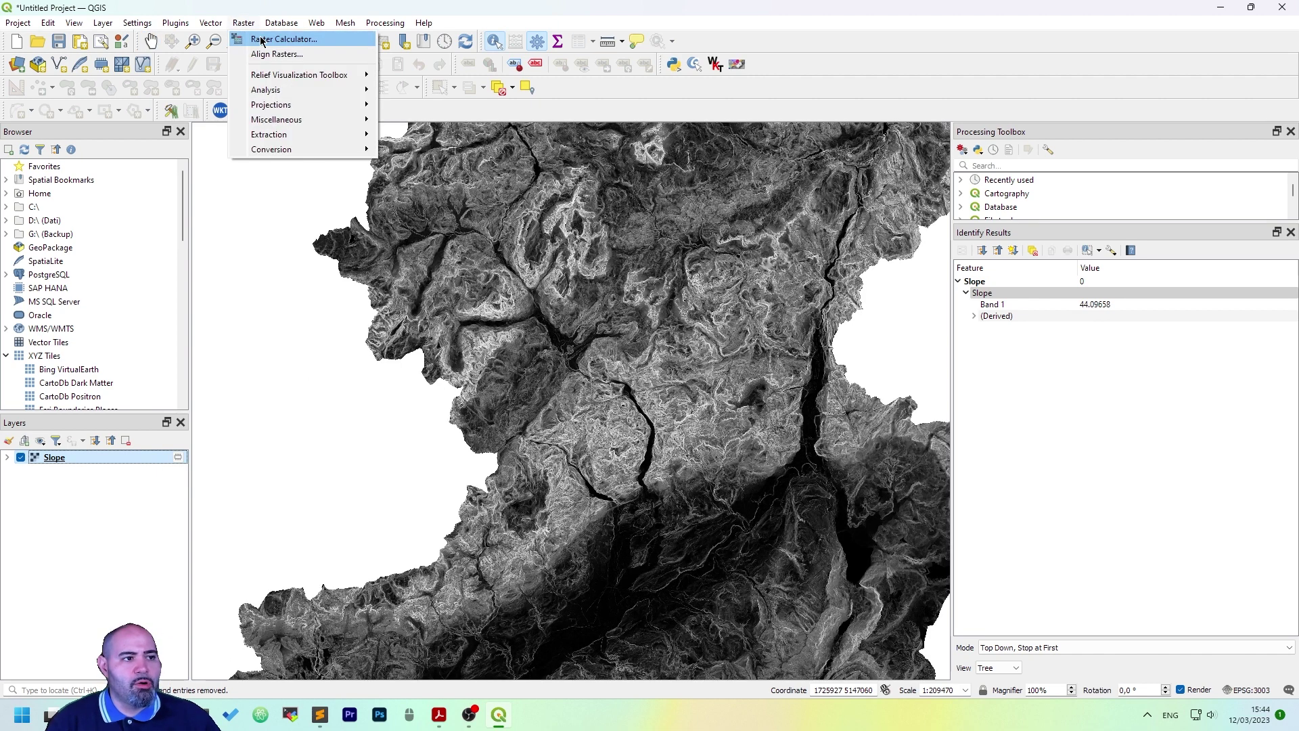
Set the Raster Calculator output to D:\data\raster\dtm-slope.tif with extent matching the selected layer
left_click(261, 39)
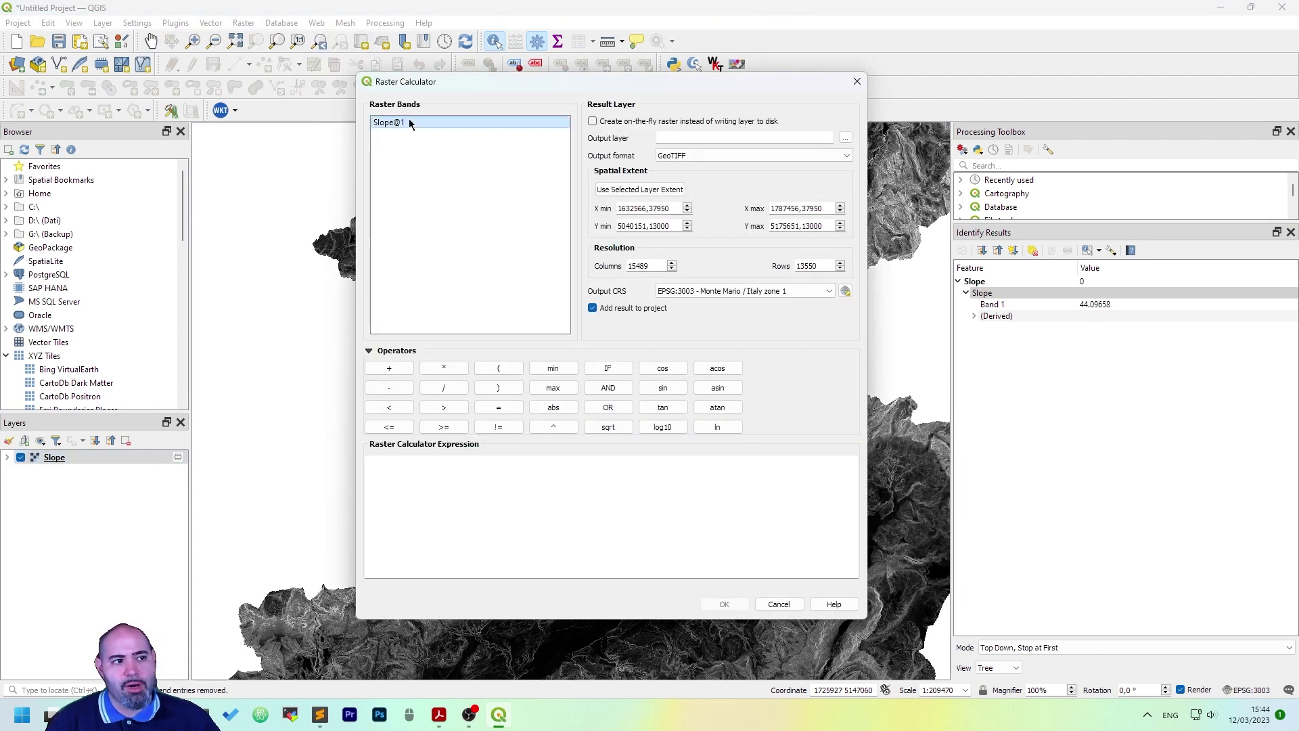
left_click(845, 138)
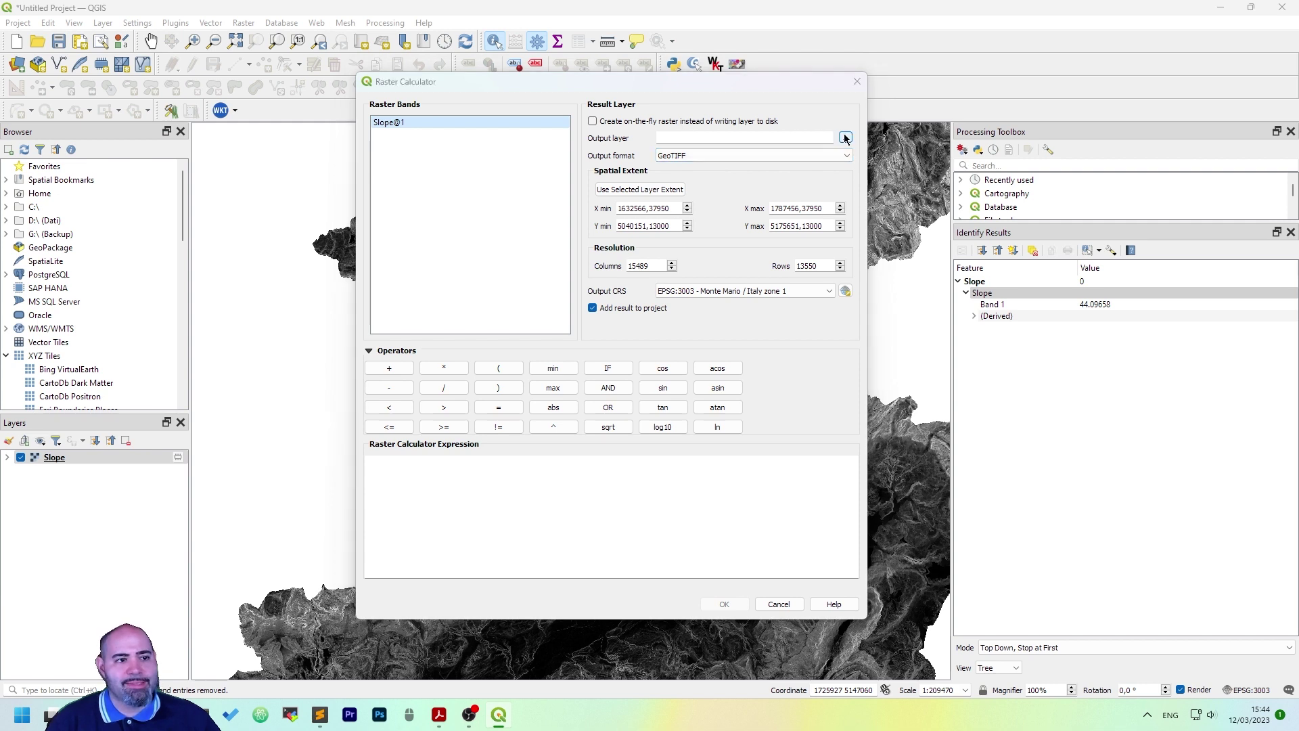
left_click(506, 327)
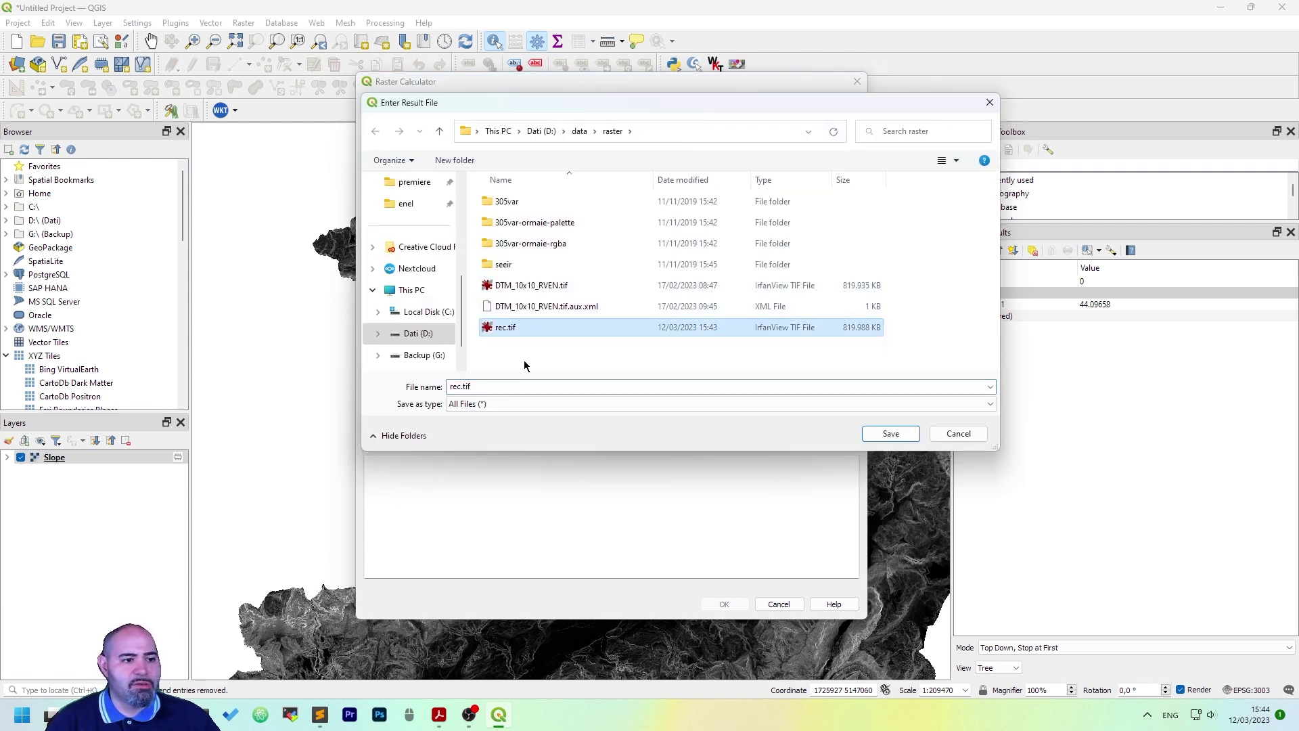
left_click(508, 387)
left_click(509, 389)
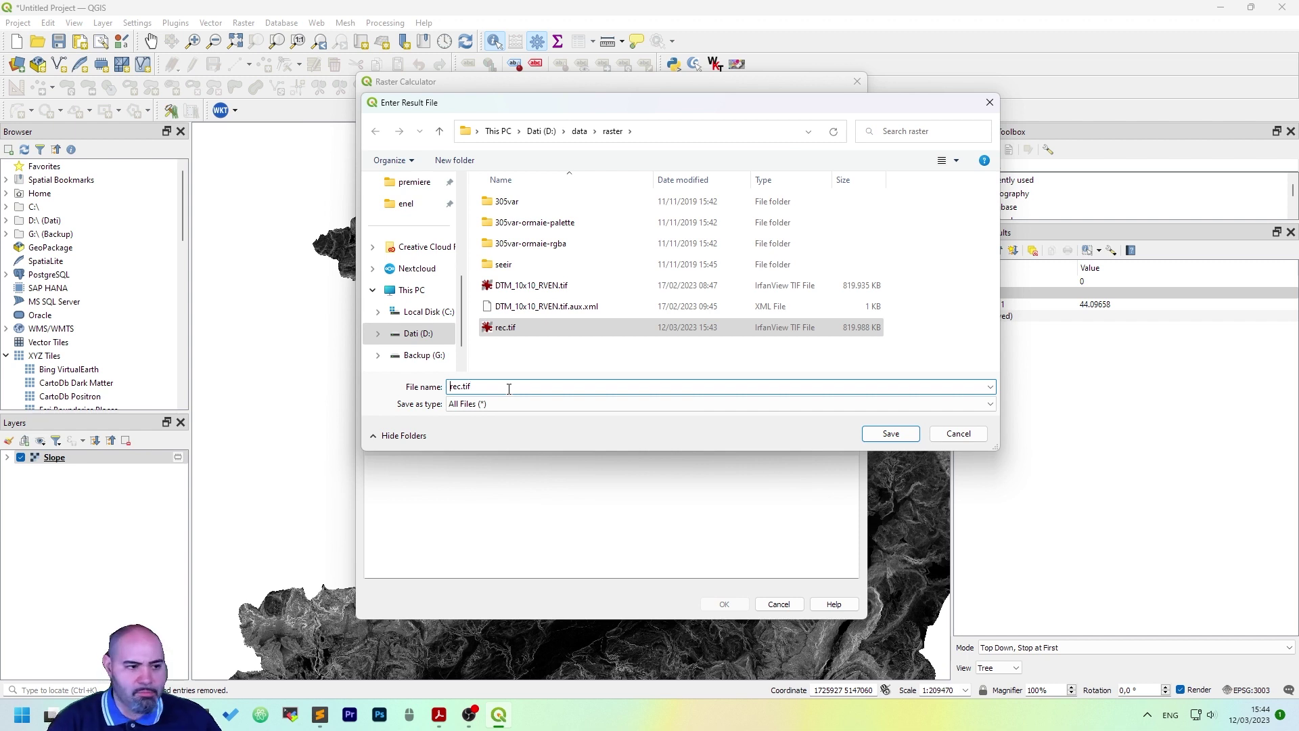
key("Delete")
key("Delete")
key("Delete")
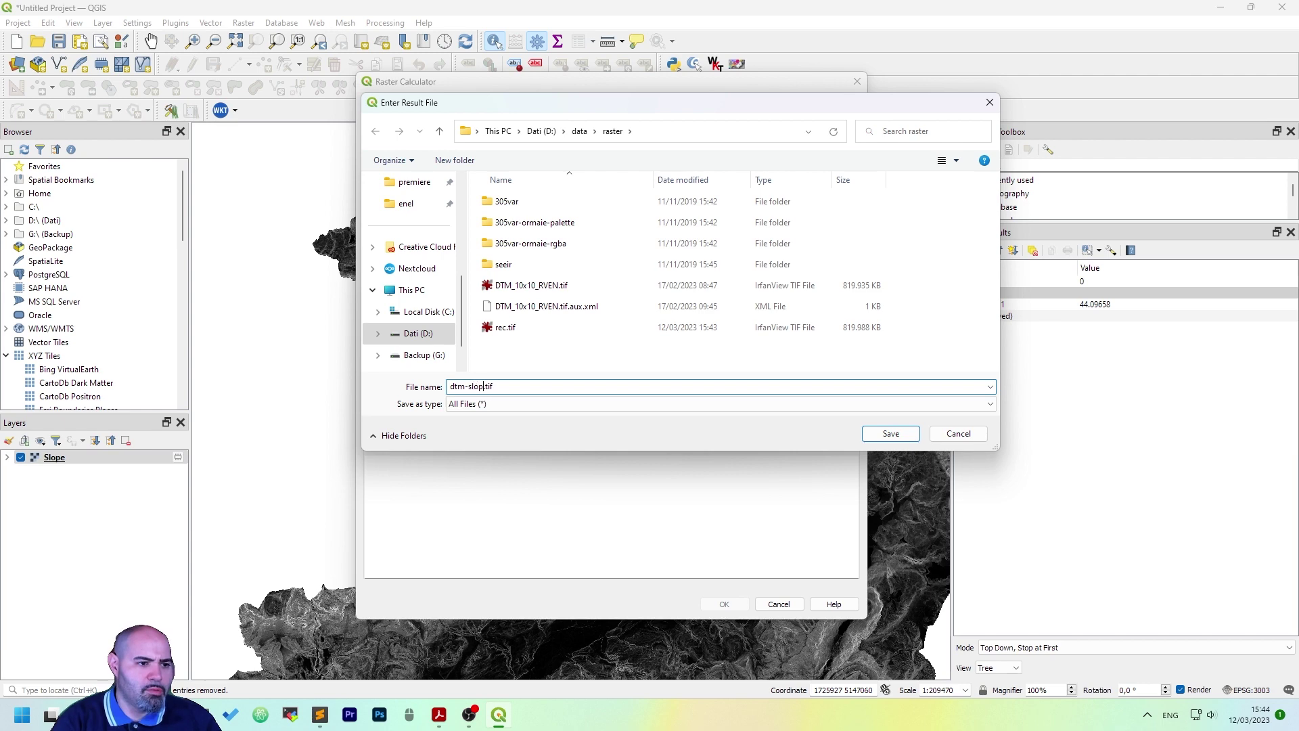
key("Return")
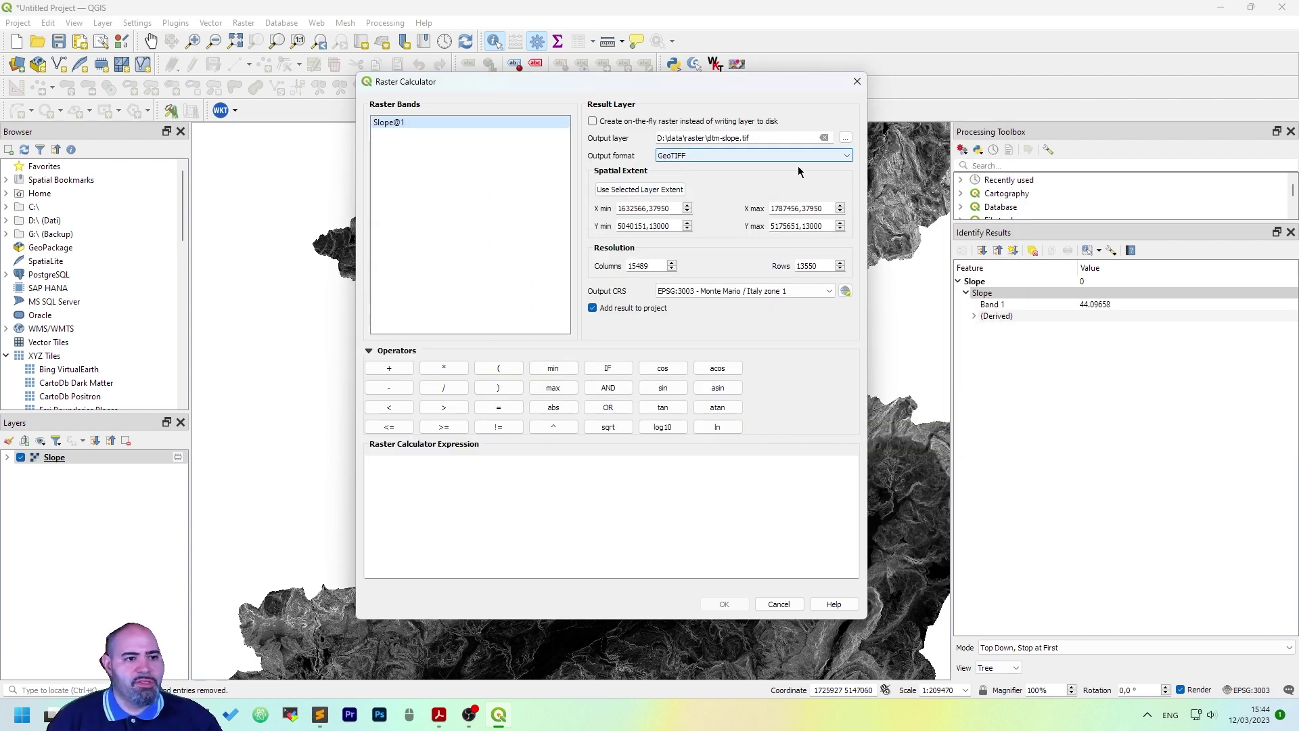
left_click(617, 200)
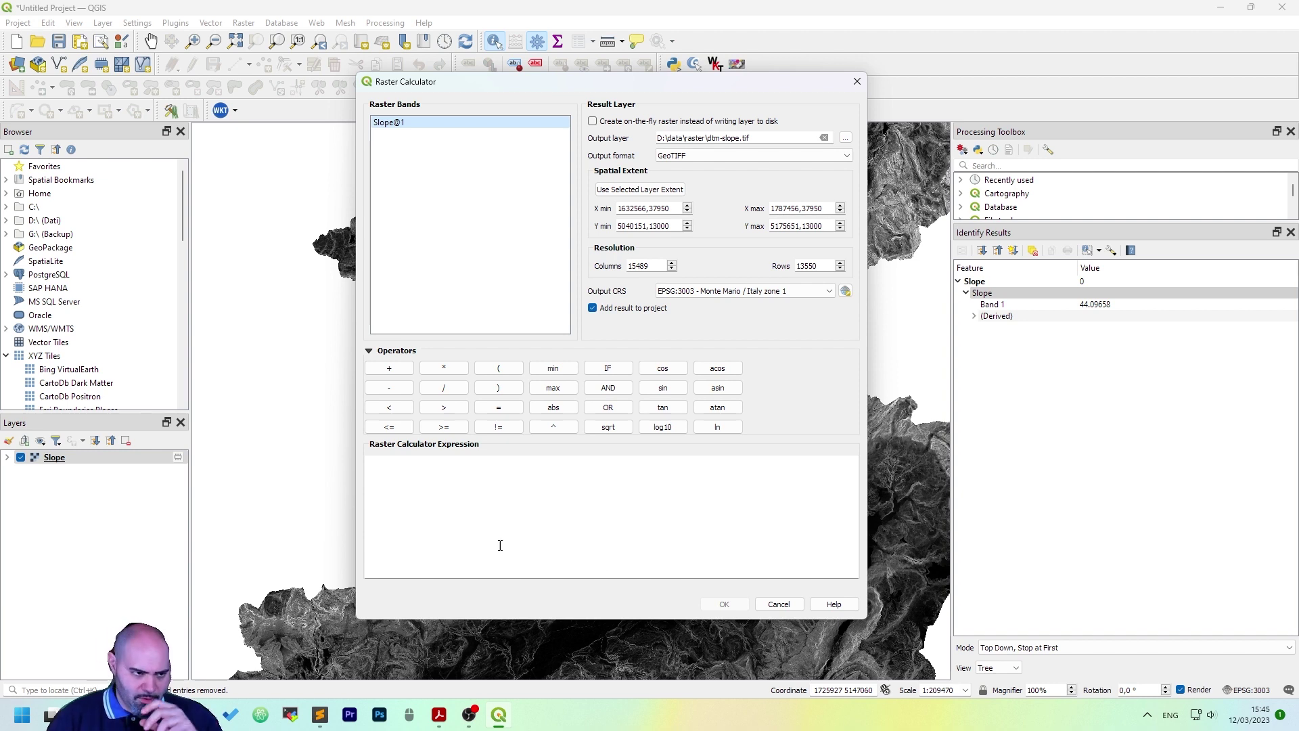
left_click(550, 500)
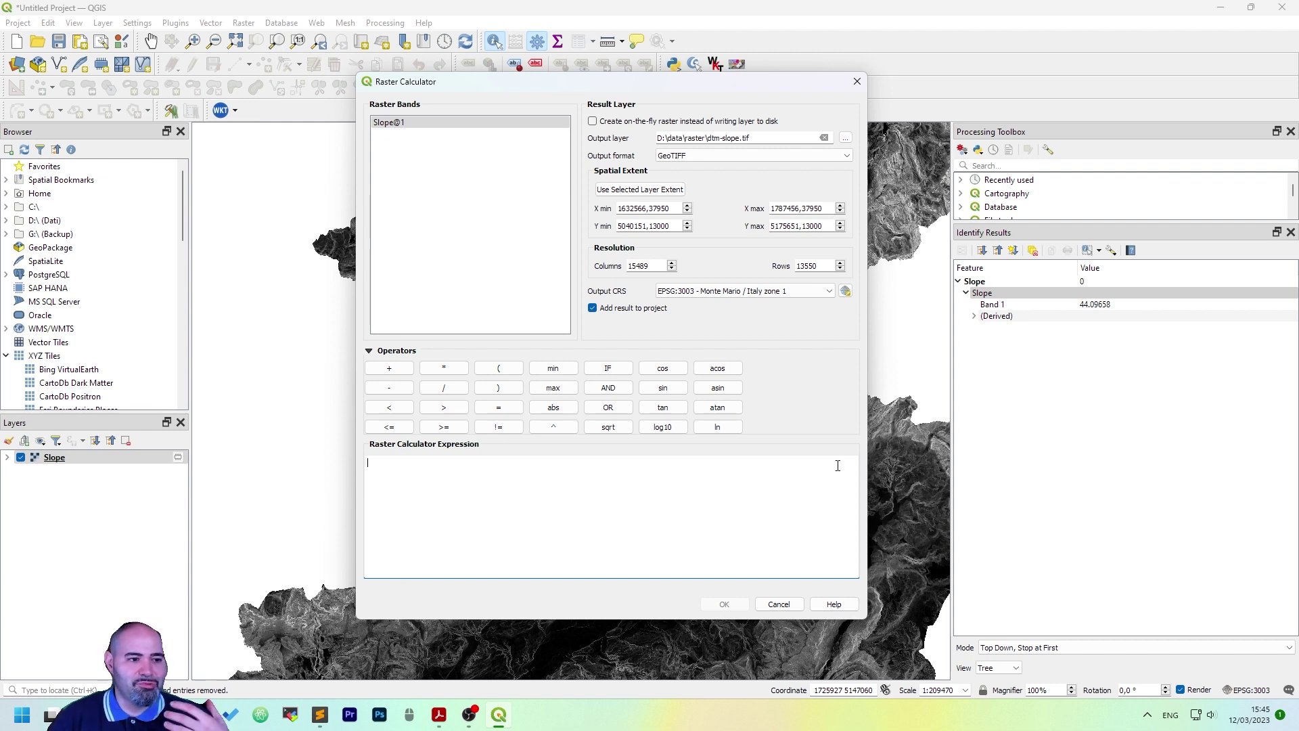
Paste the five-class slope expression (breaks 15, 30, 45, 60) from the text editor into the Expression box
key("alt+Tab")
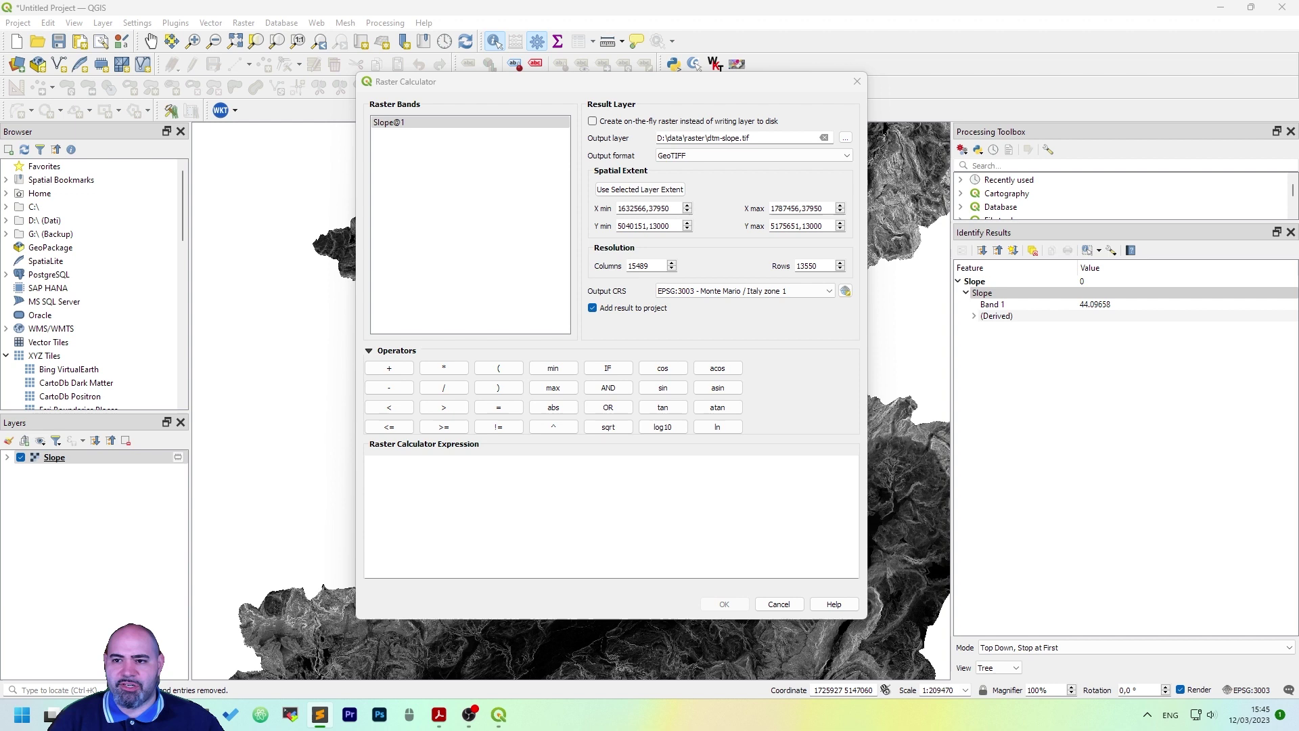
left_click(670, 486)
type("((\"Slope@1\" >= 0) AND (\"Slope@1\" < 15)) *1 + ((\"Slope@1\" >= 15) AND (\"Slope@1\" < 30)) *2 + ((\"Slope@1\" >= 30) AND (\"Slope@1\" < 45)) *3 + ((\"Slope@1\" >= 45) AND (\"Slope@1\" < 60)) *4 + (\"Slope@1\" >= 60) *5")
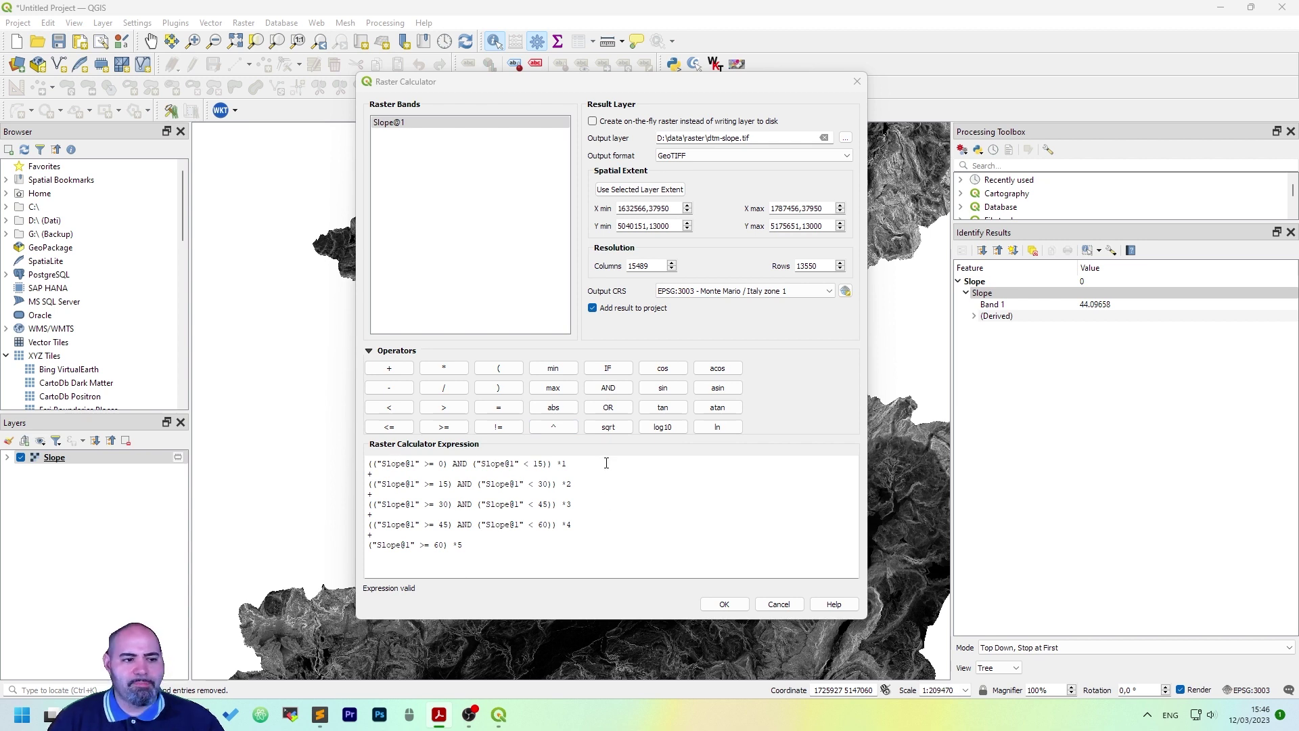
left_click(557, 465)
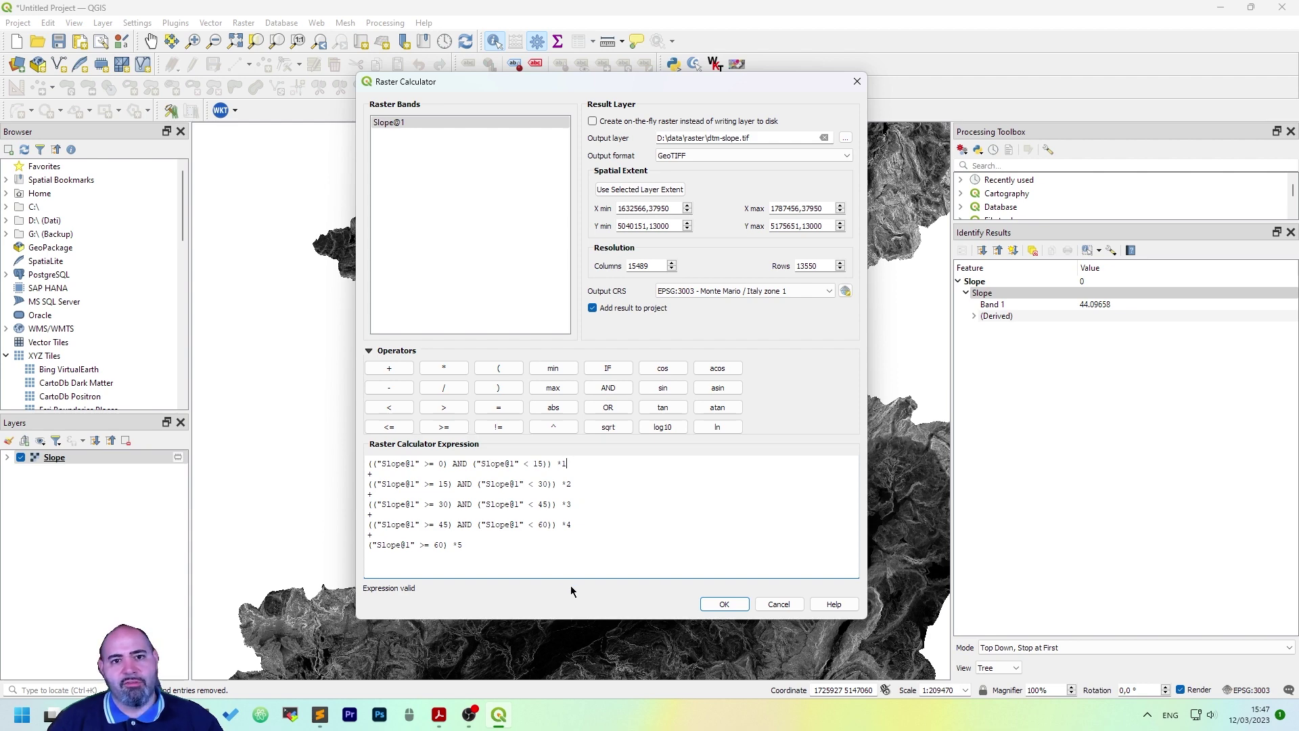
Run the reclassification to create dtm-slope and dismiss the completion message
left_click(724, 604)
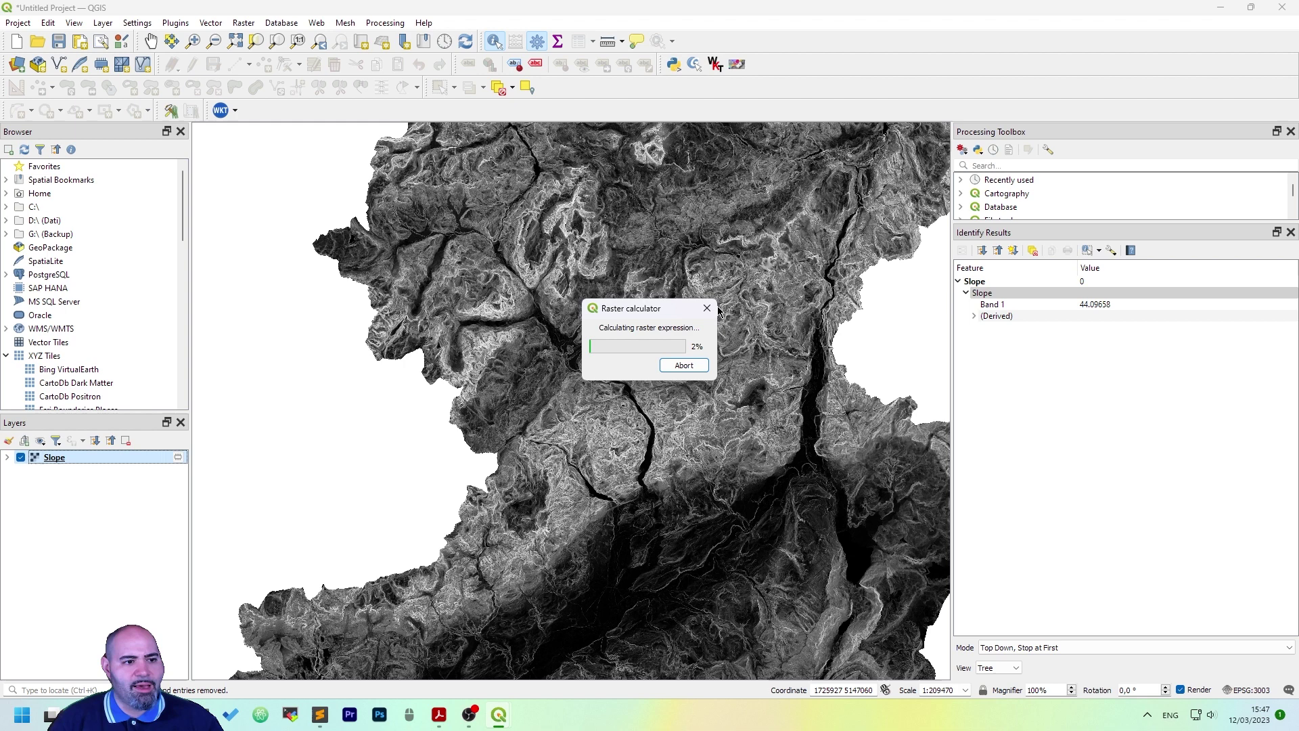
left_click_drag(657, 307, 700, 334)
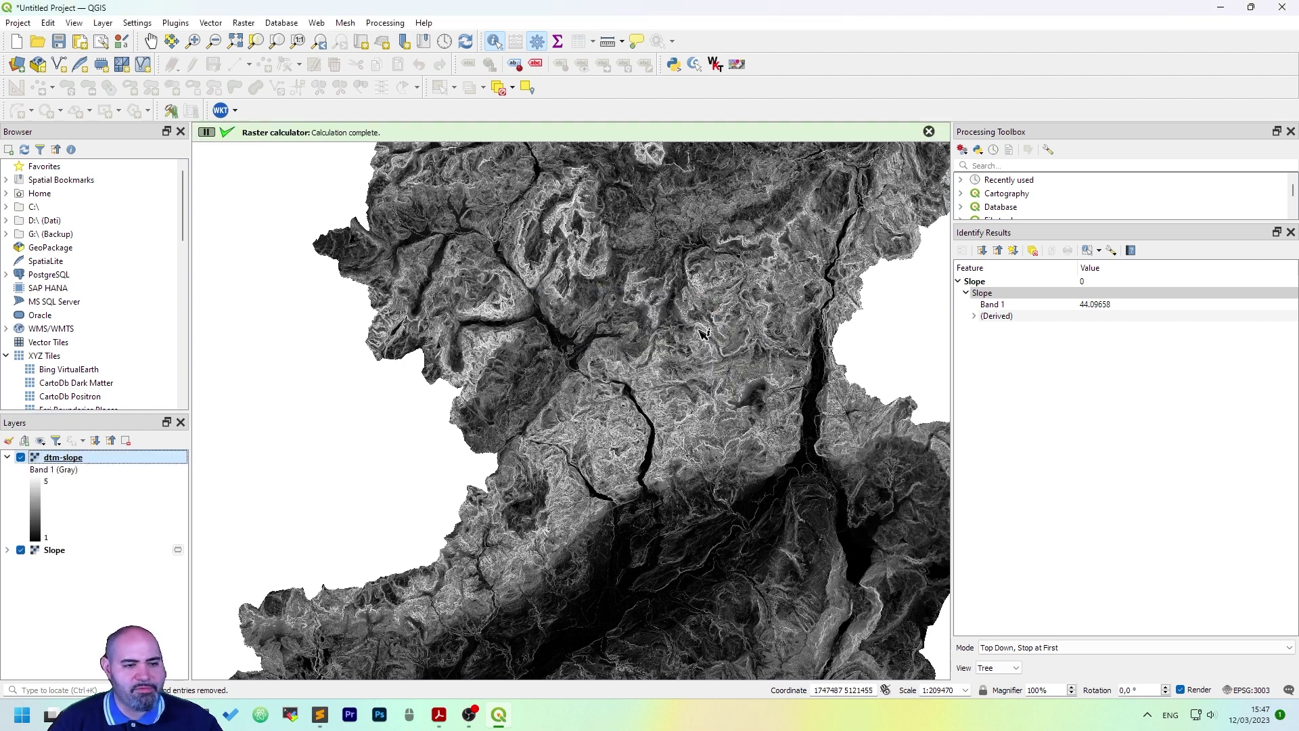
left_click(930, 131)
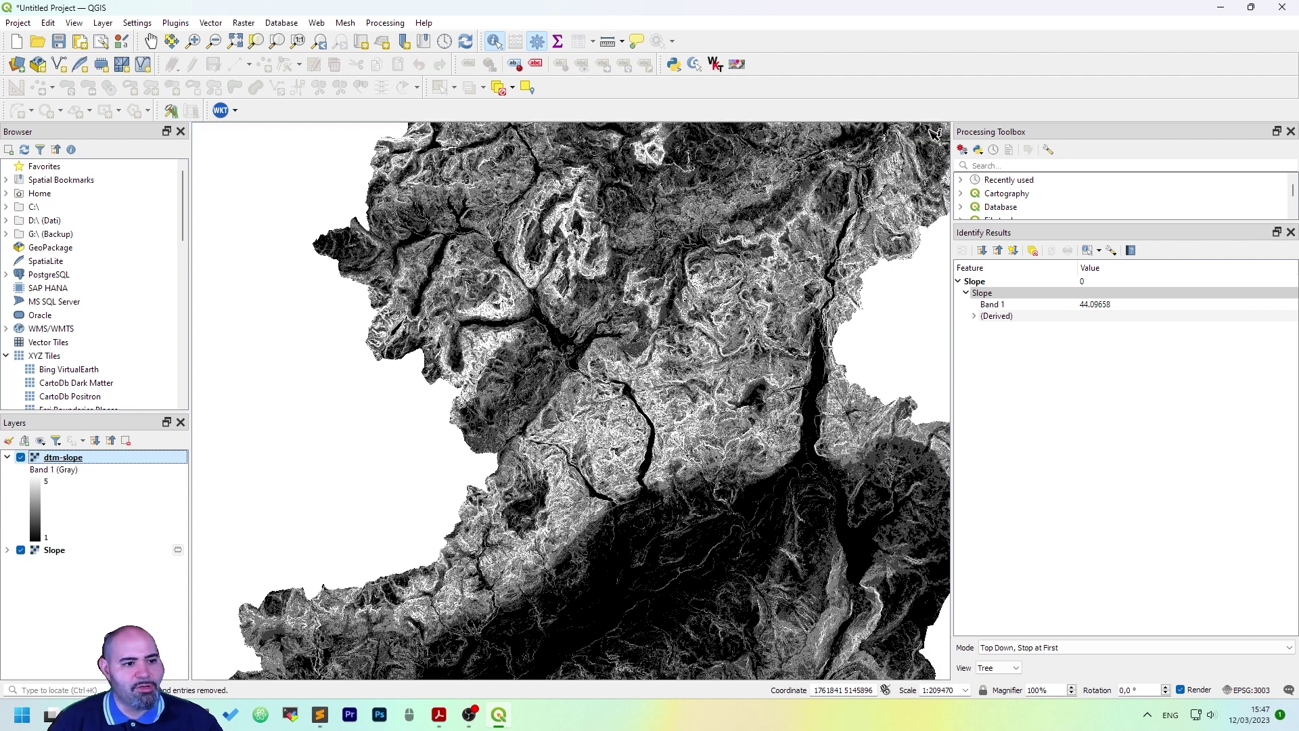
Toggle dtm-slope visibility repeatedly to compare it with the Slope layer
left_click(20, 457)
left_click(20, 457)
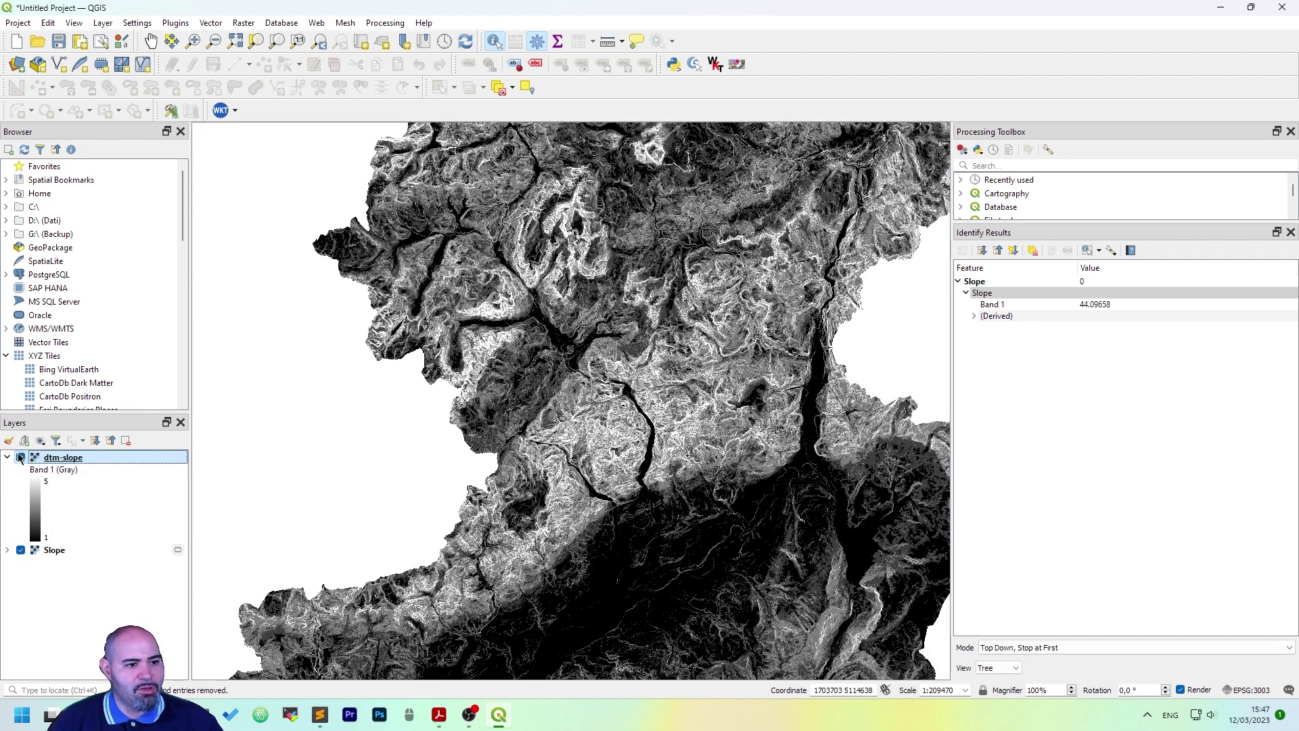
left_click(20, 457)
left_click(20, 457)
scroll(682, 225, "up", 3)
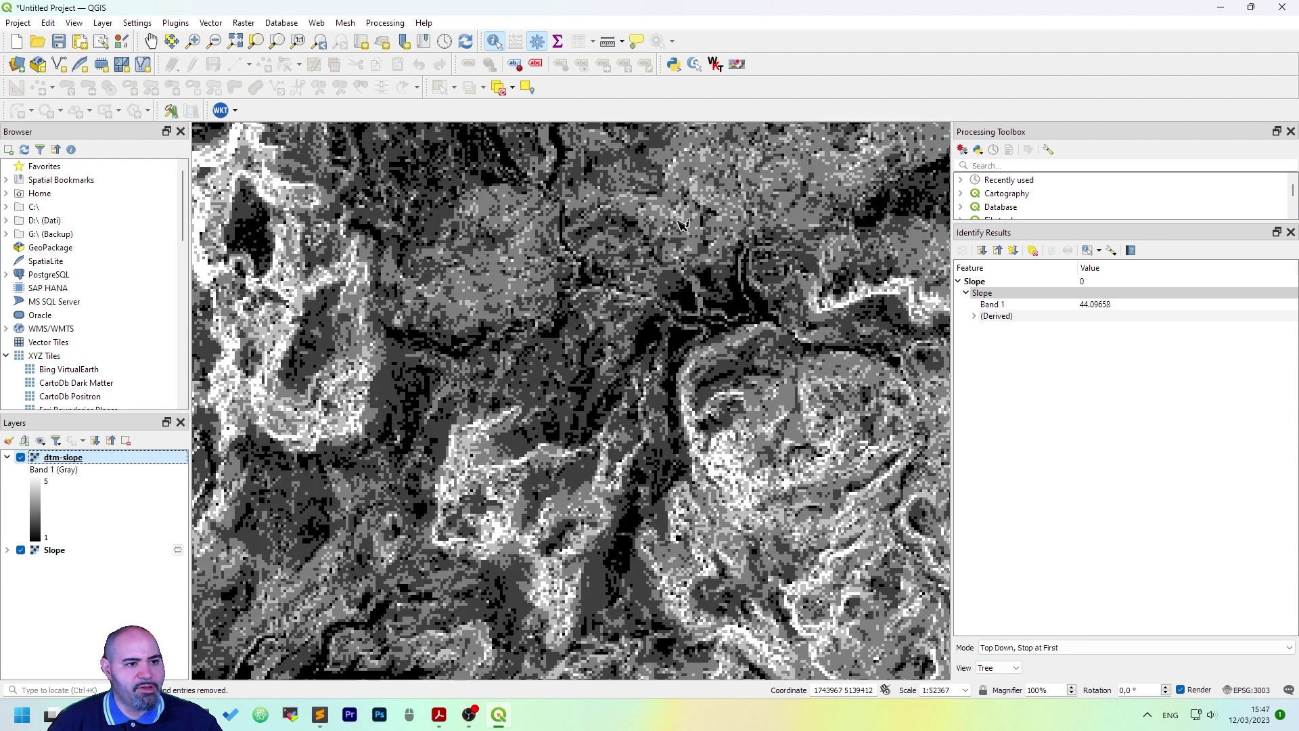
scroll(681, 225, "down", 1)
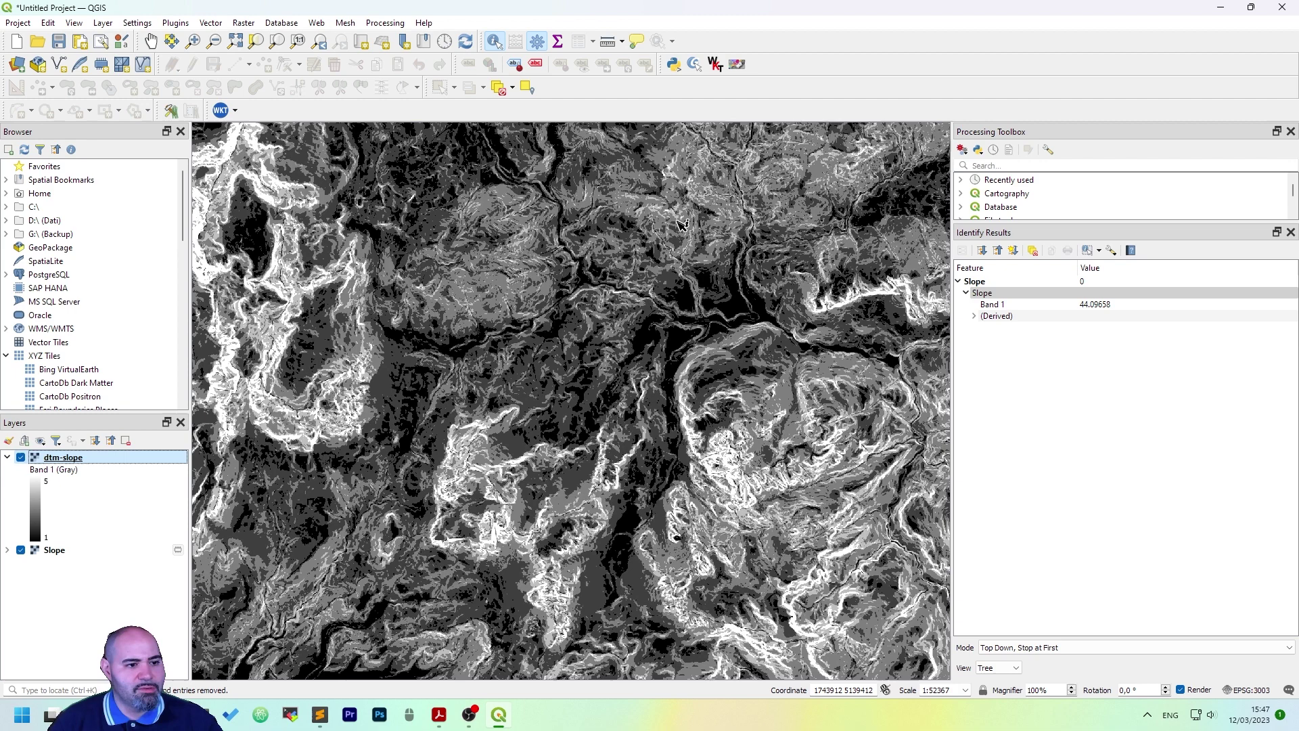
left_click(20, 458)
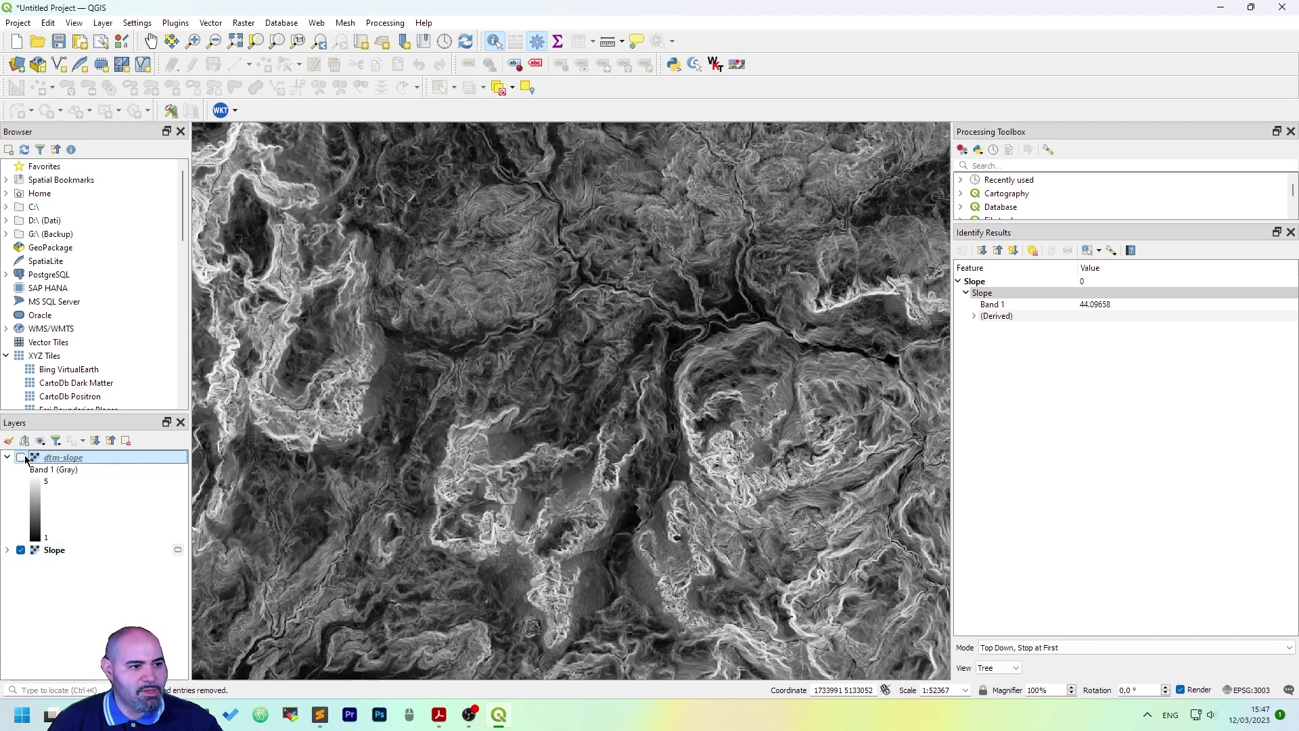
left_click(20, 457)
left_click(20, 457)
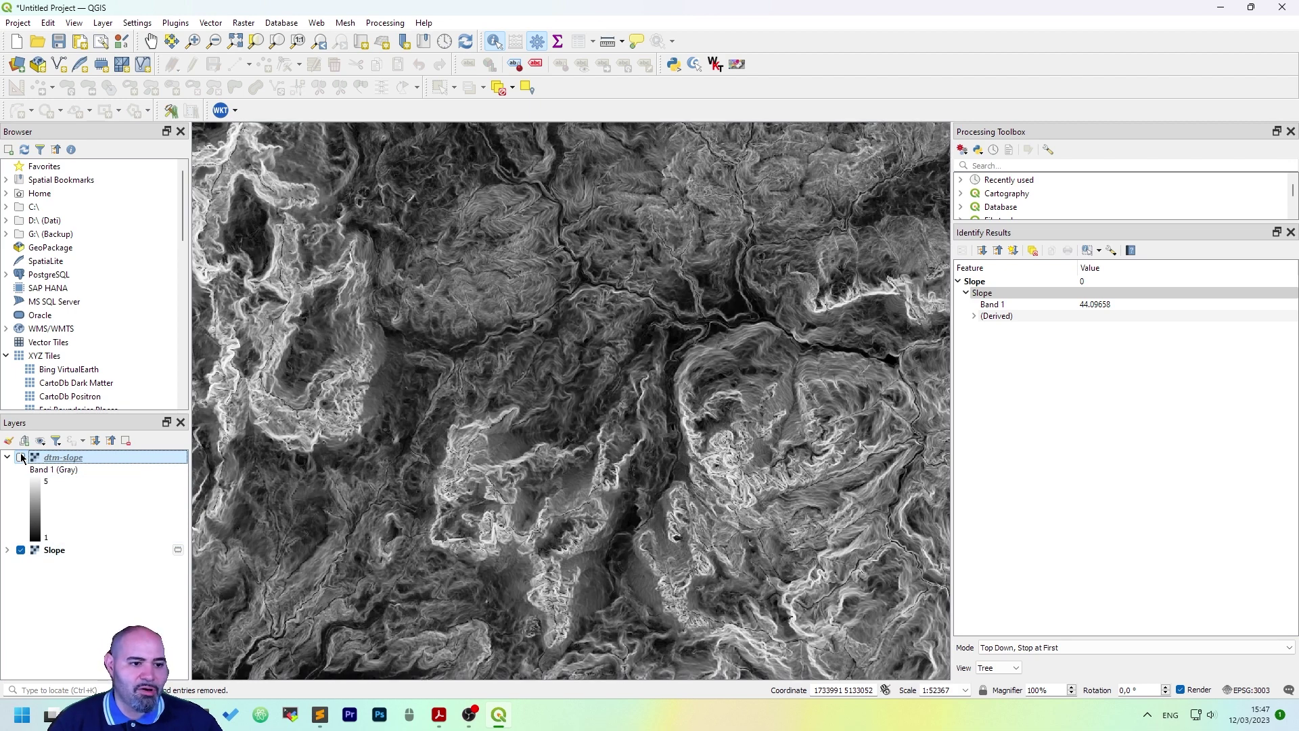
left_click(20, 458)
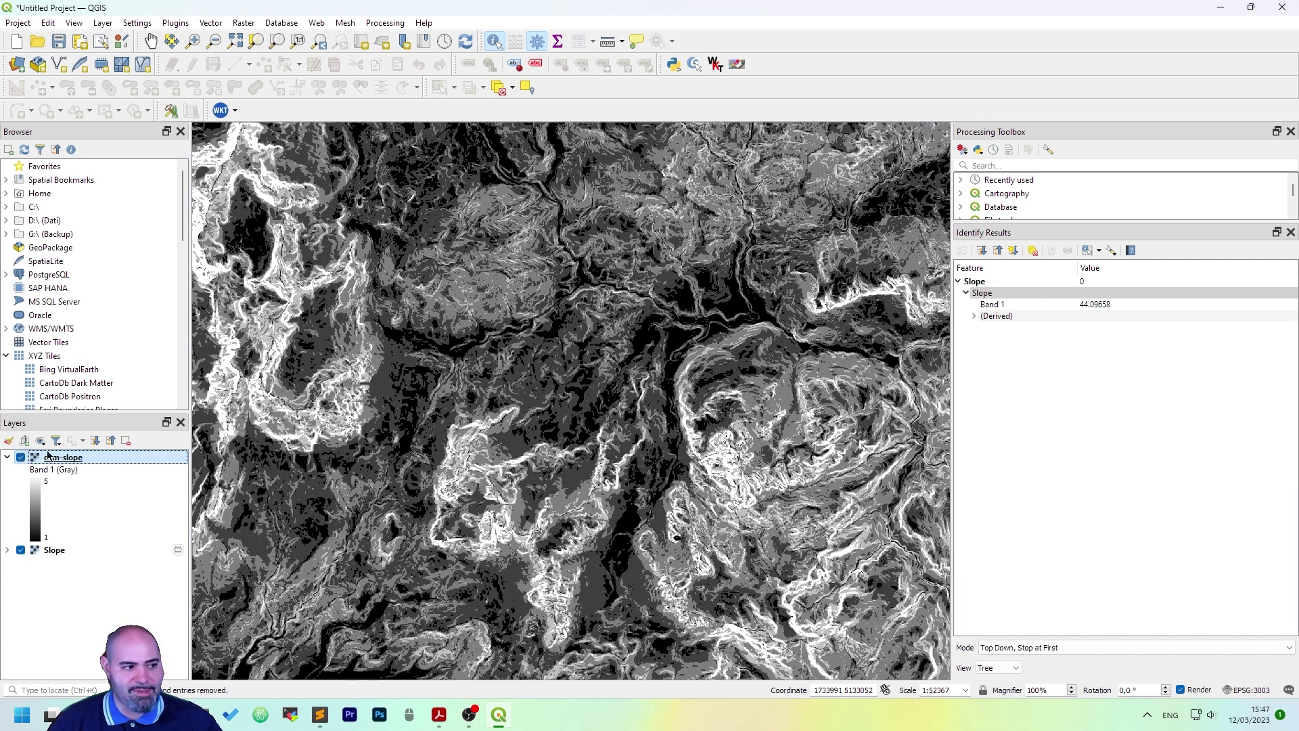
Set dtm-slope's render type to Paletted/Unique values and classify its values
double_click(166, 458)
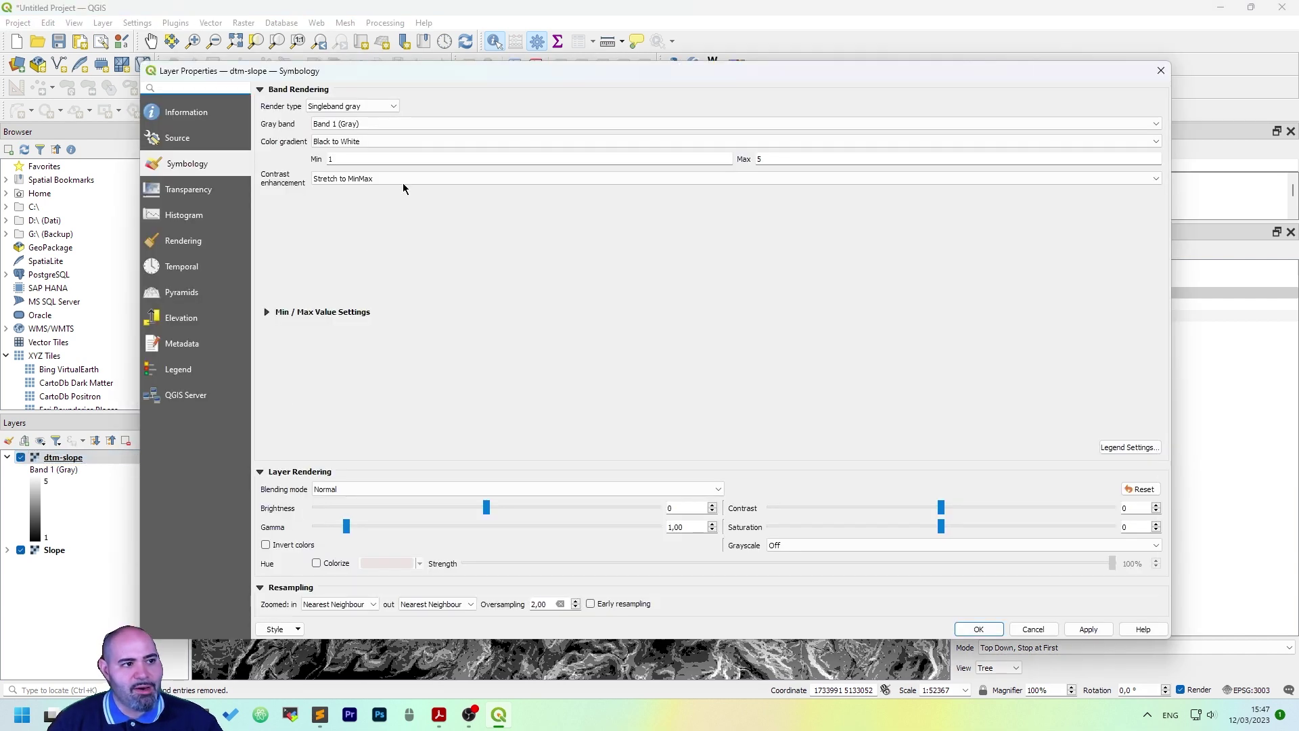
left_click(375, 103)
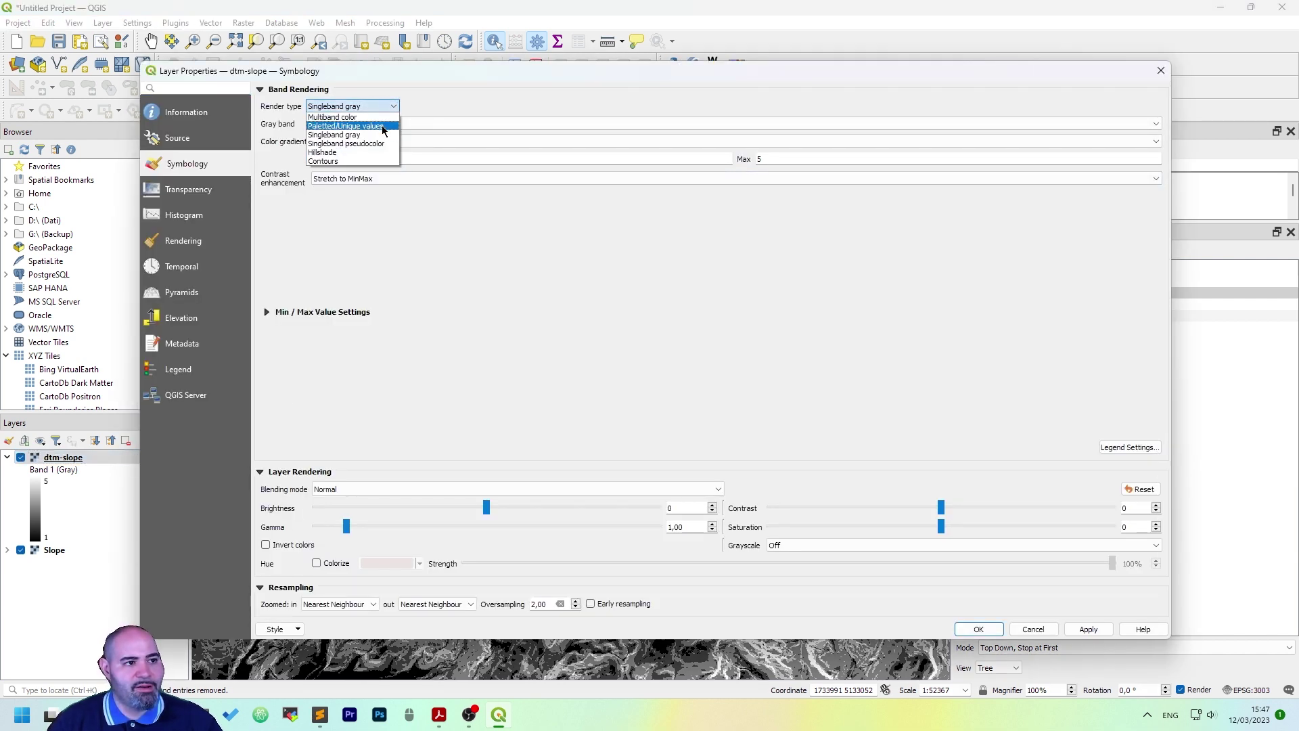
left_click(384, 126)
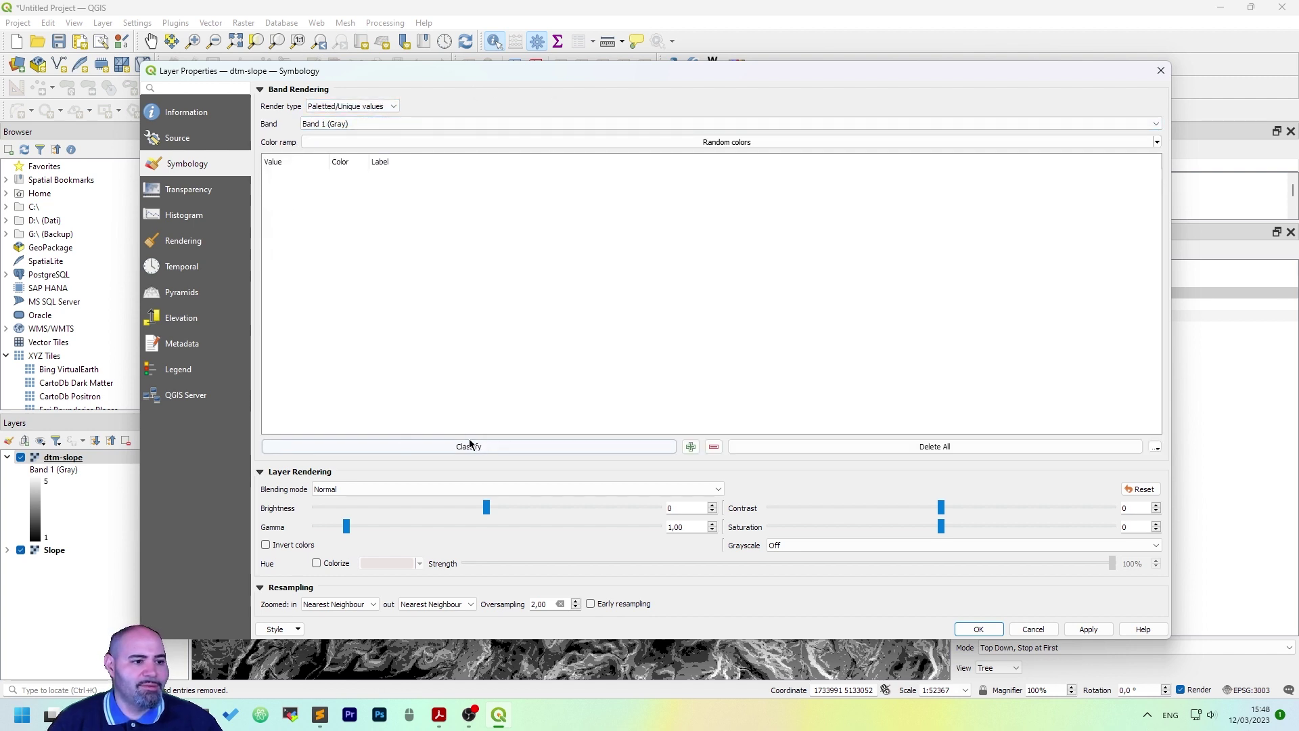
left_click(594, 448)
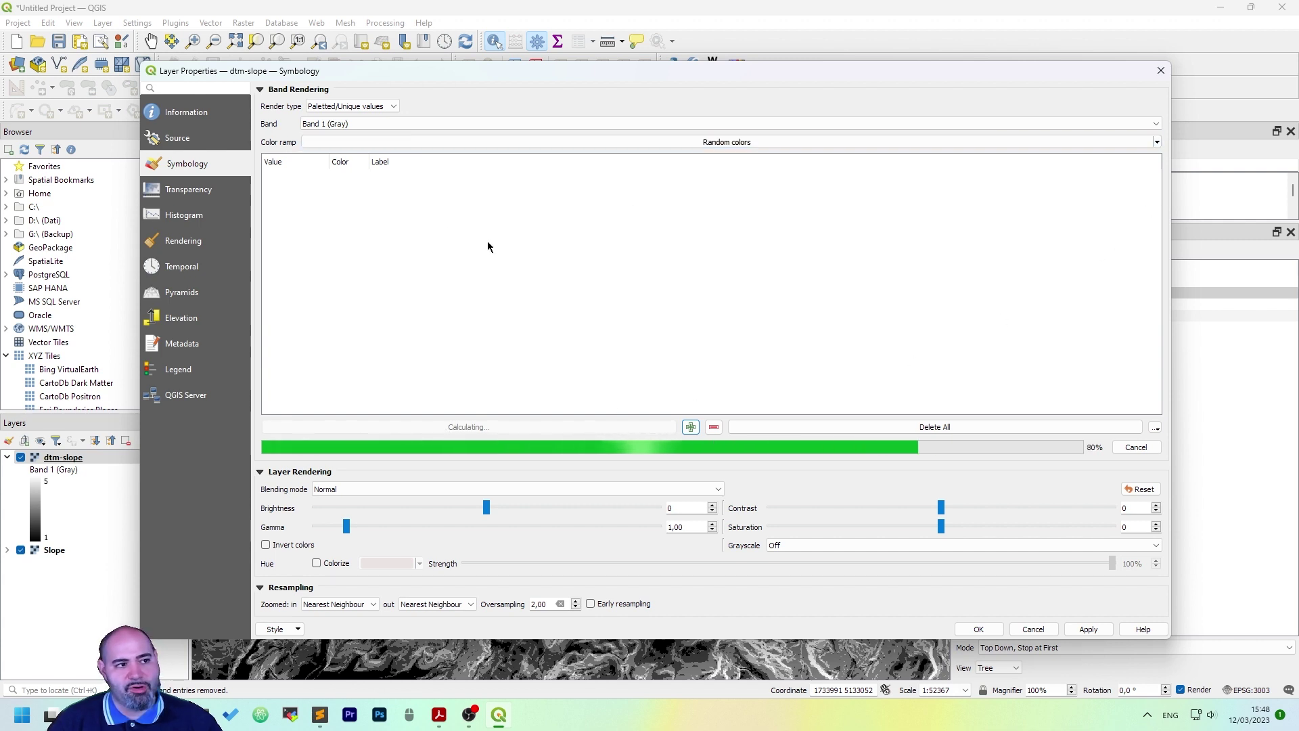
Colour class 1 bright green
double_click(359, 190)
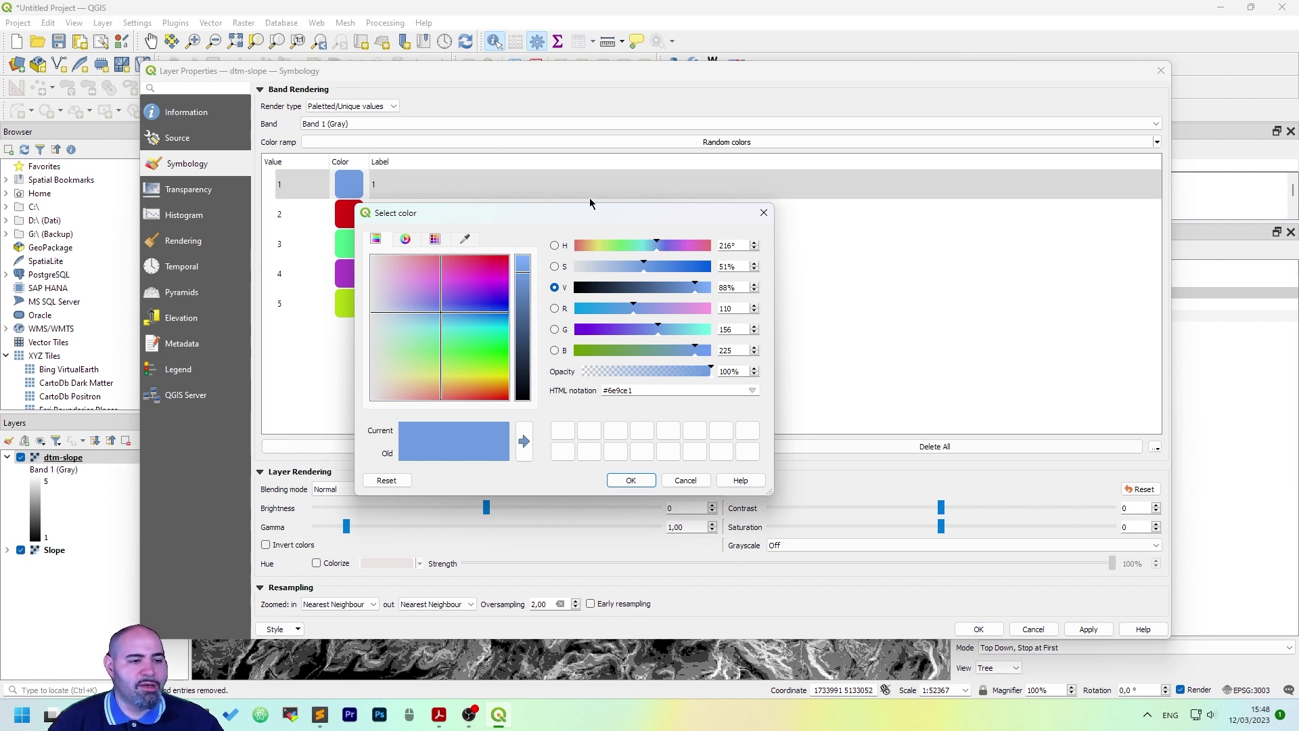
left_click_drag(541, 216, 688, 202)
left_click(653, 334)
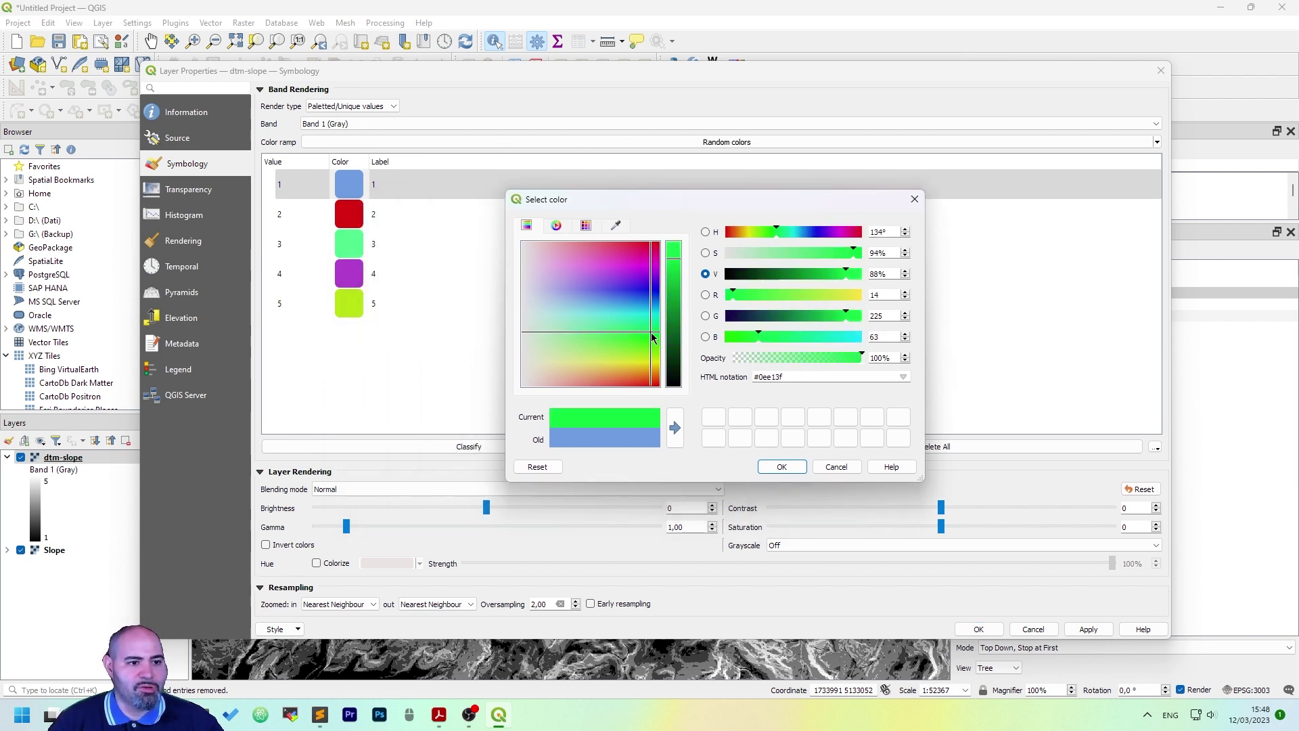
left_click(583, 226)
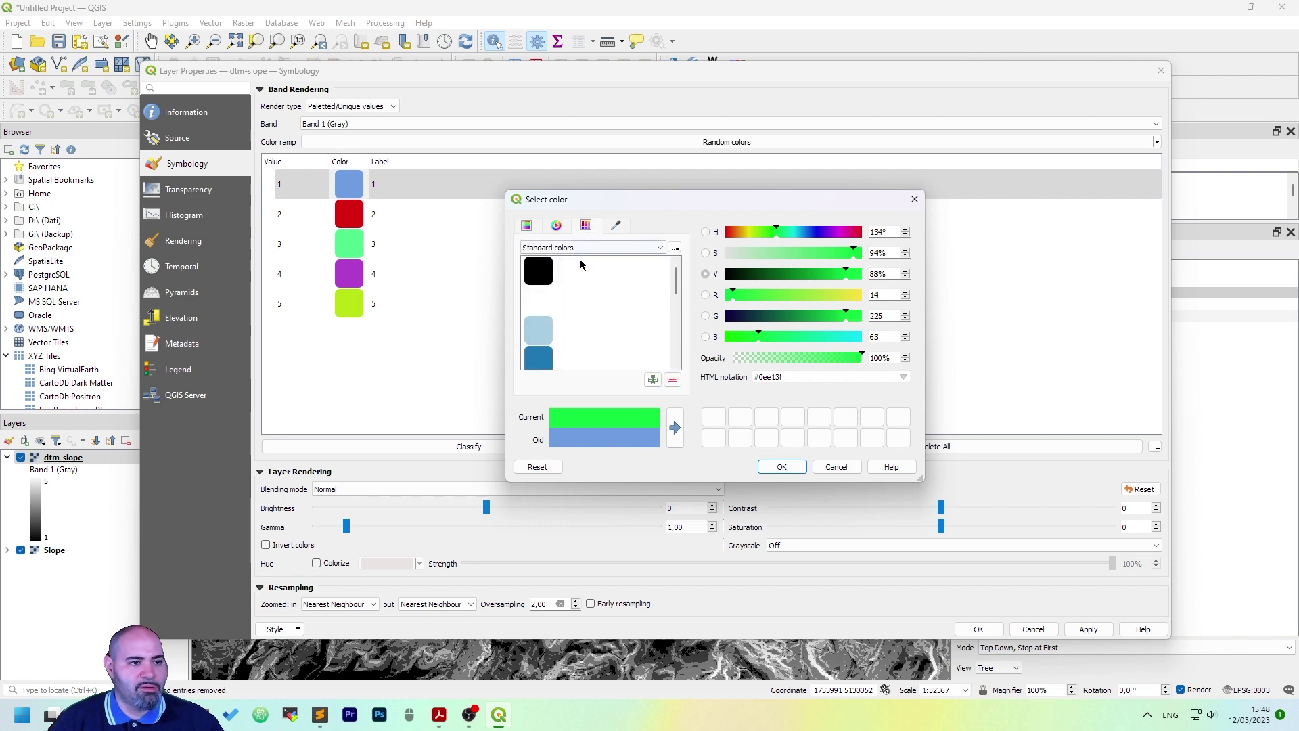
left_click(612, 247)
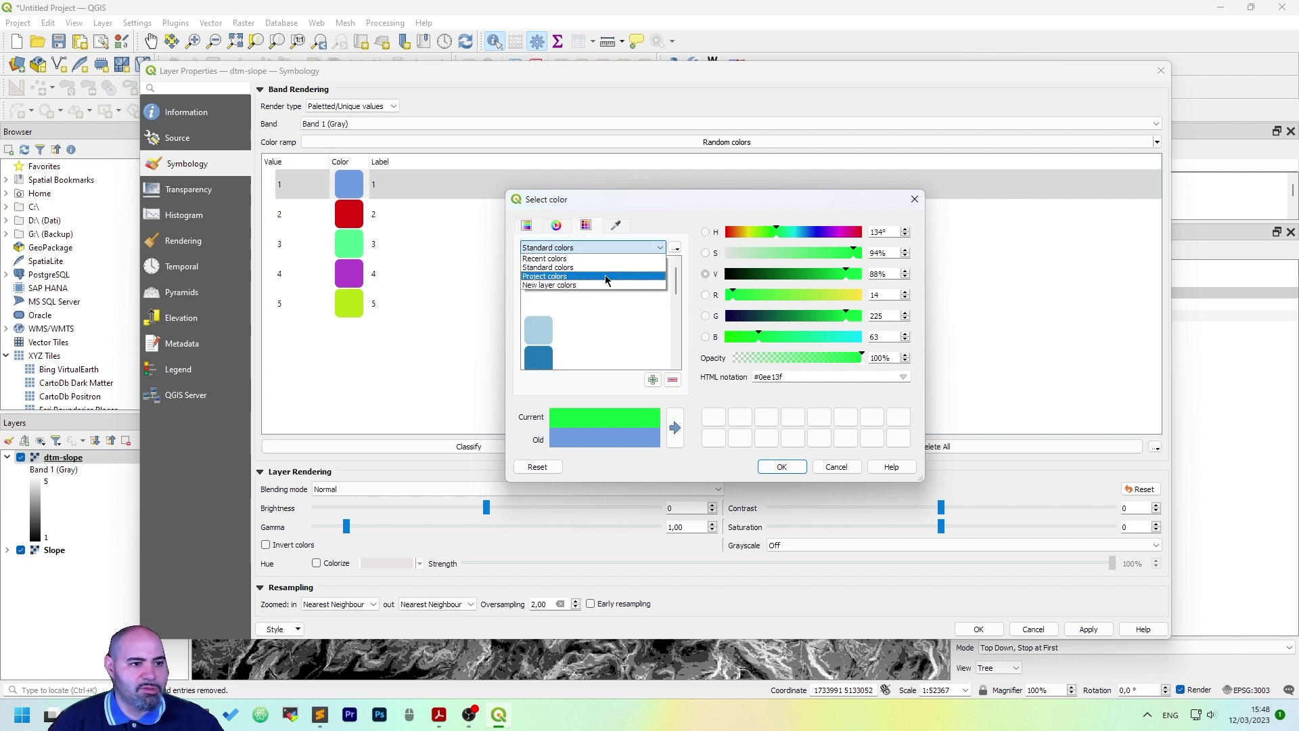
left_click(607, 261)
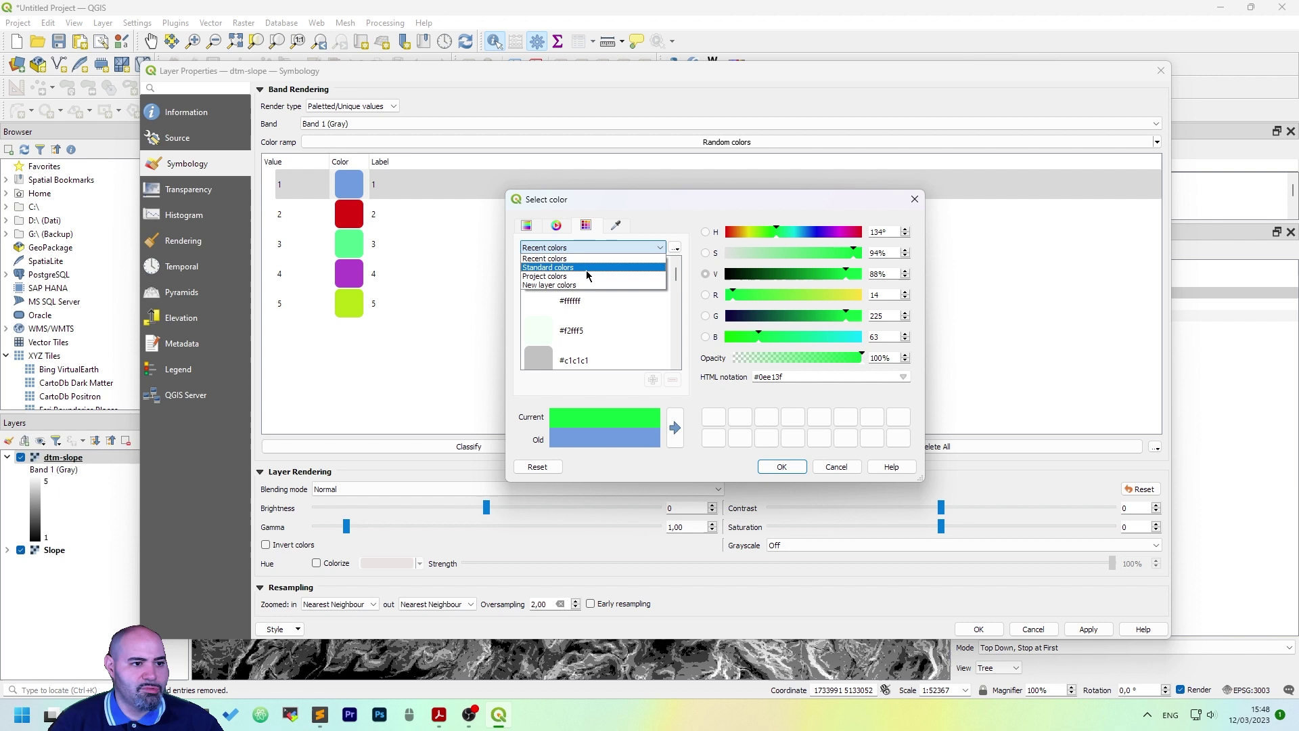
left_click(589, 247)
left_click(527, 225)
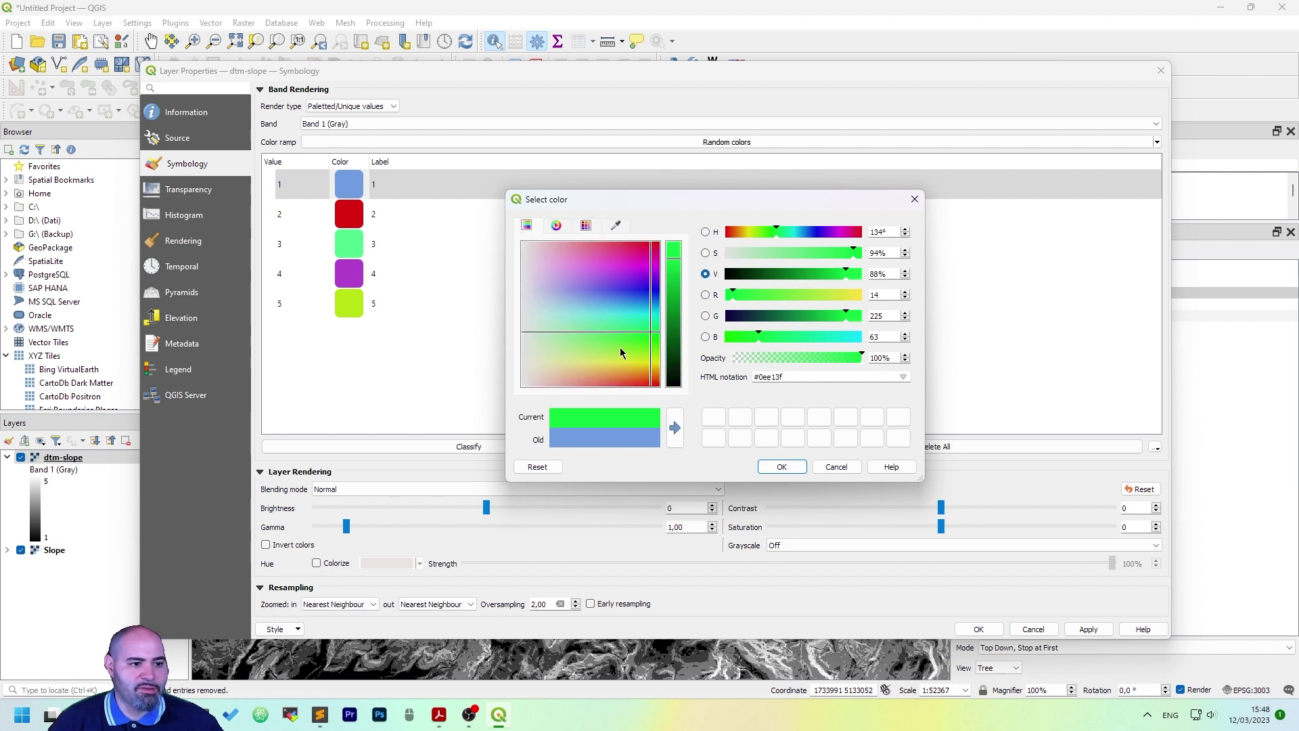
left_click(675, 324)
left_click(778, 467)
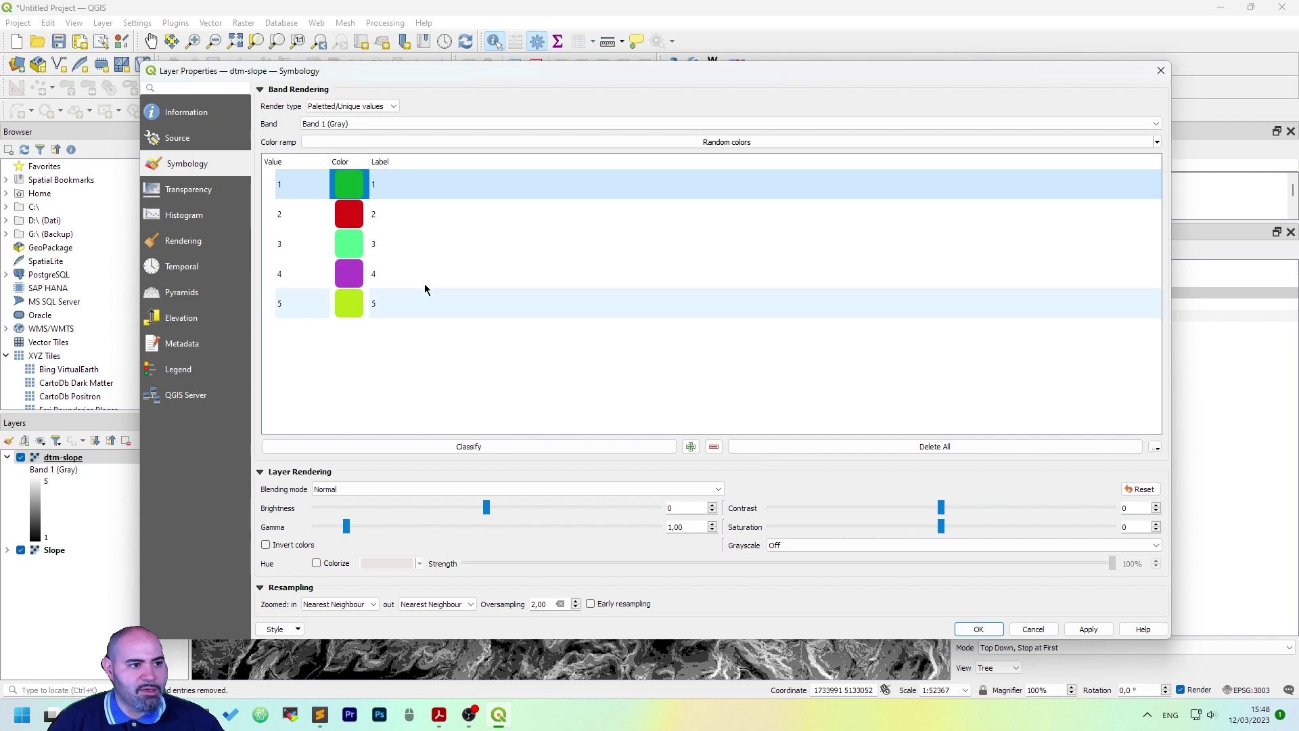
Colour class 2 yellow-green and class 3 yellow
double_click(349, 214)
left_click(647, 358)
mouse_move(646, 364)
left_mouse_down()
mouse_move(641, 352)
mouse_move(650, 363)
left_mouse_up()
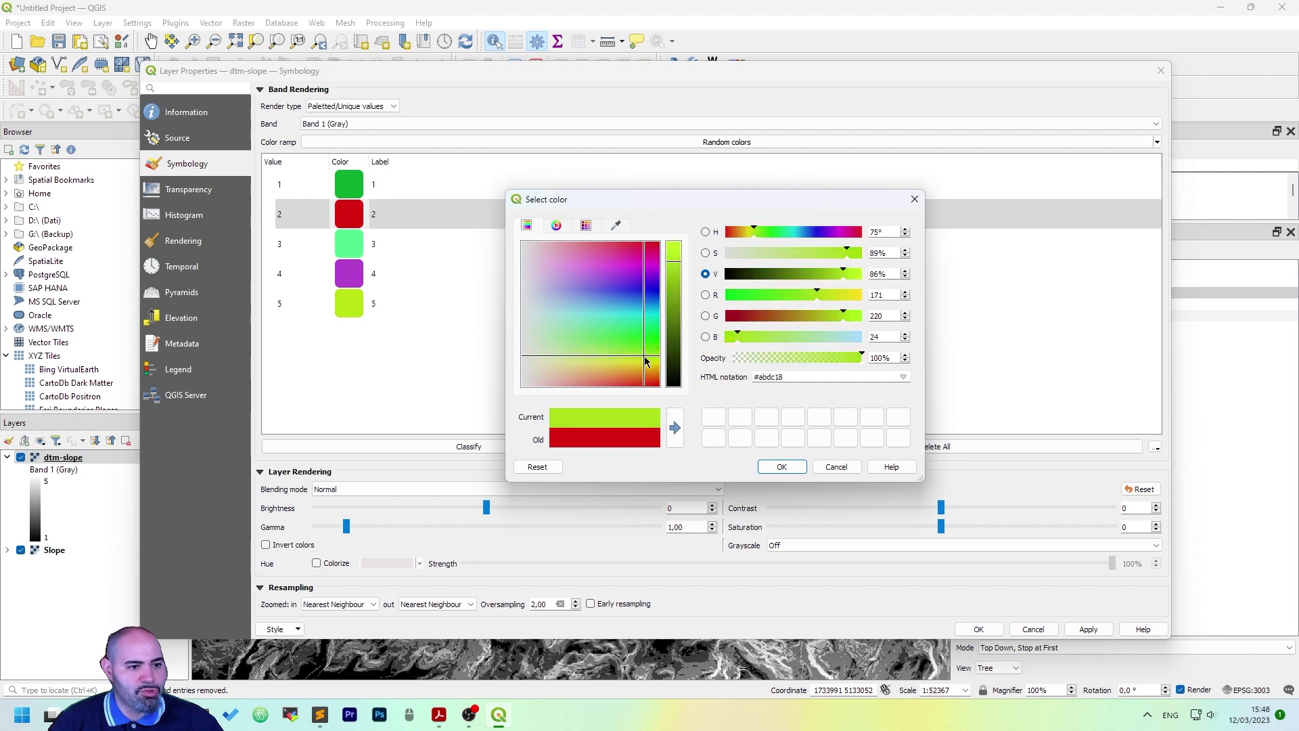
left_click(781, 466)
double_click(349, 244)
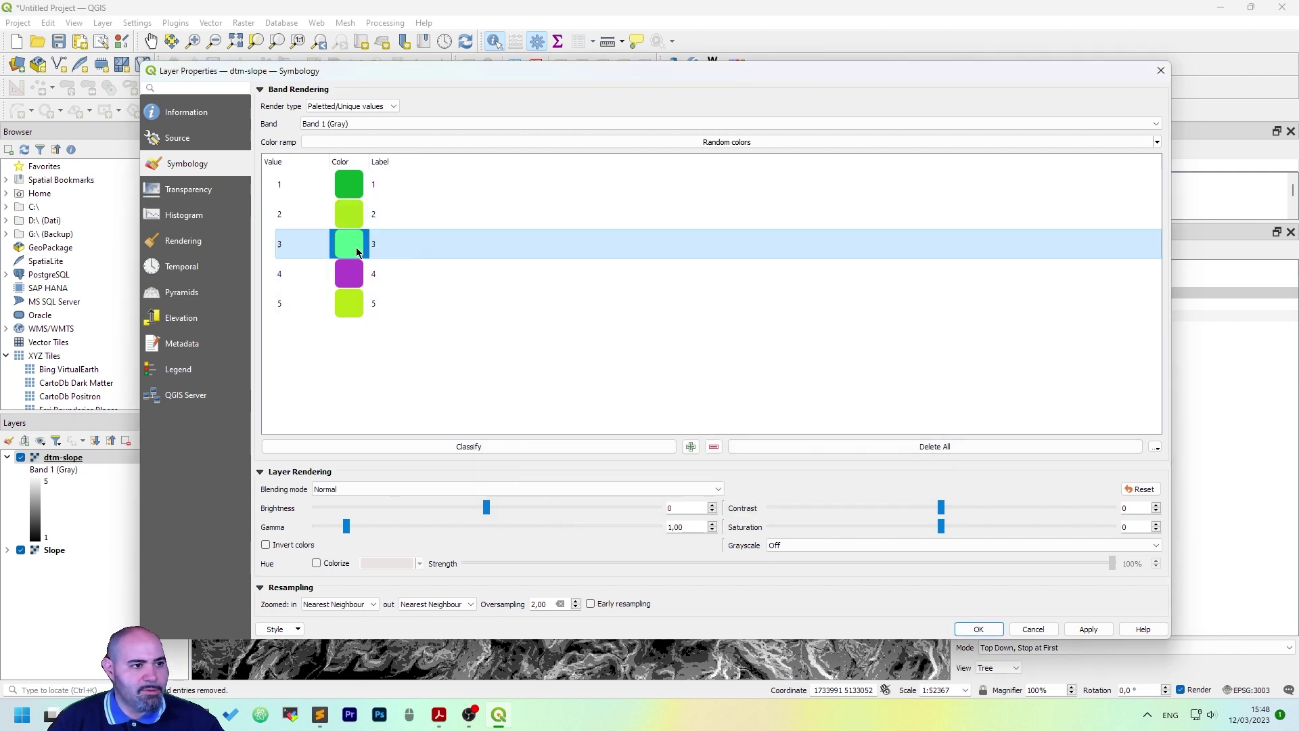
left_click_drag(652, 358, 644, 377)
left_click(781, 466)
Colour class 4 orange and class 5 red
left_click(355, 280)
double_click(354, 280)
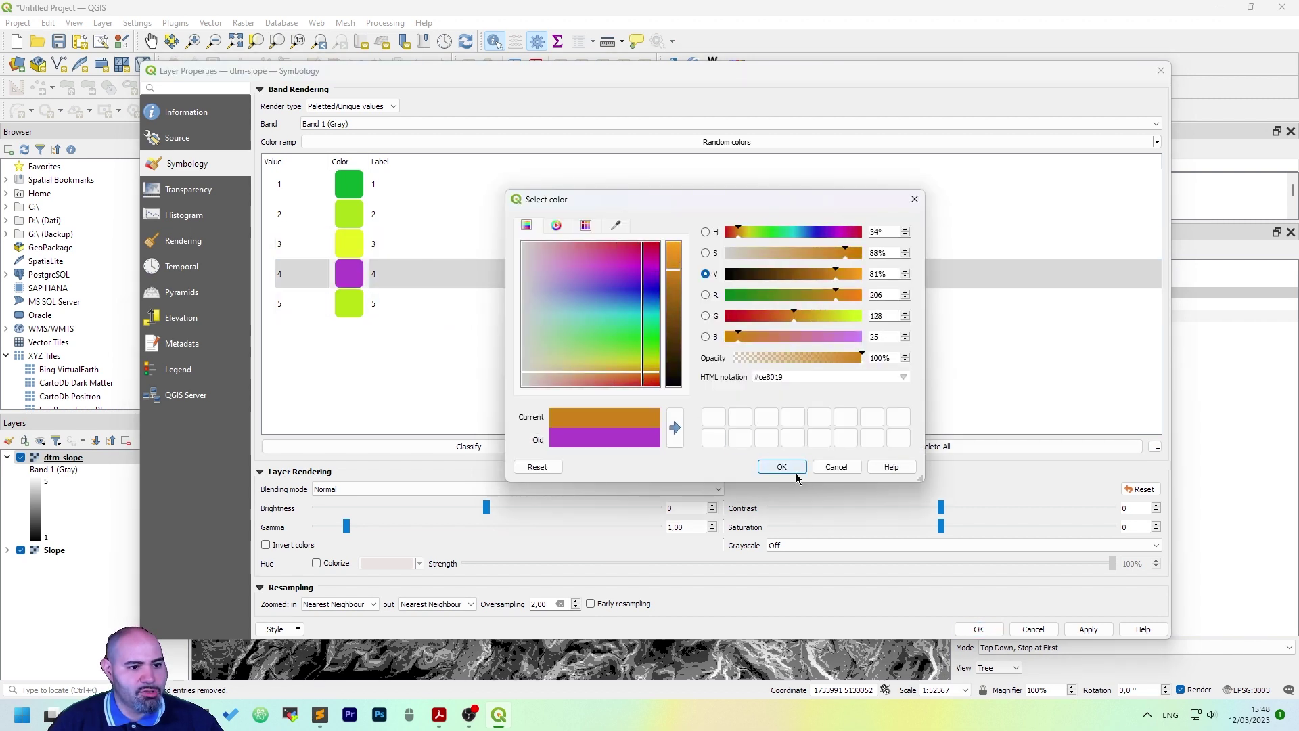
left_click(795, 466)
double_click(353, 301)
left_click(655, 374)
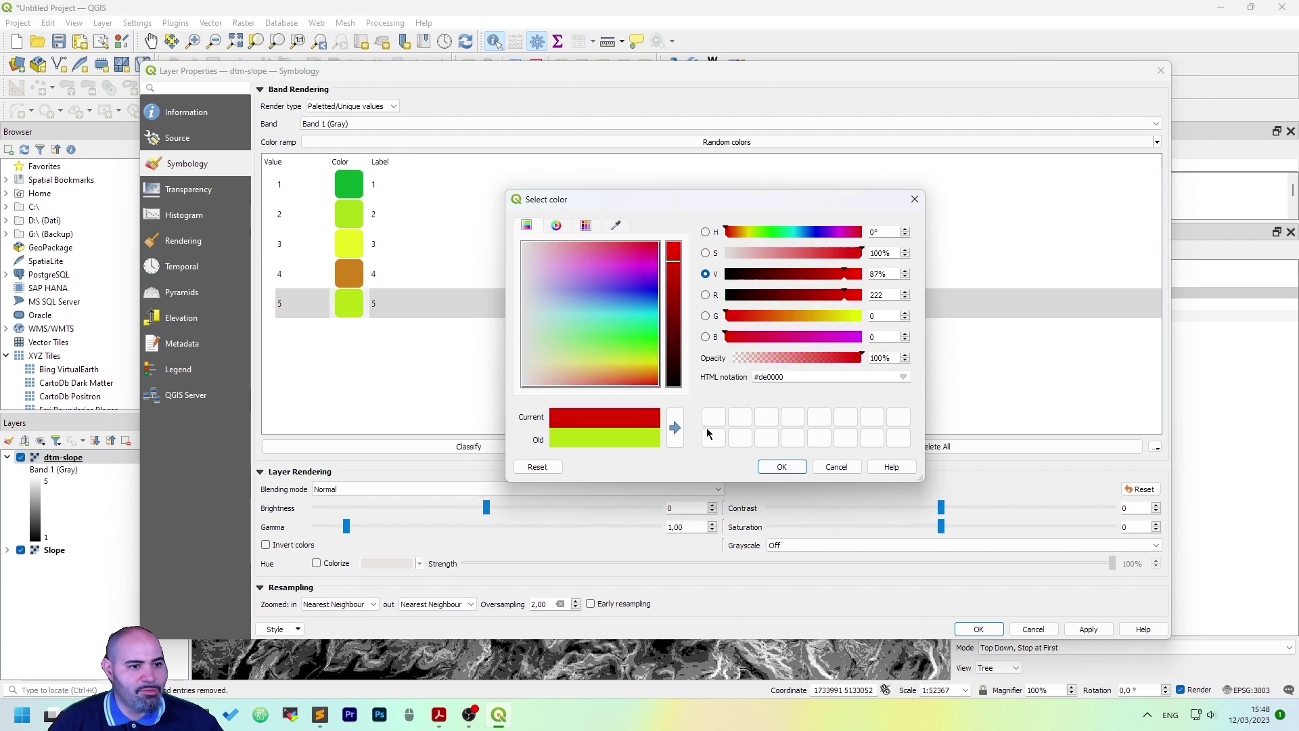
left_click(782, 466)
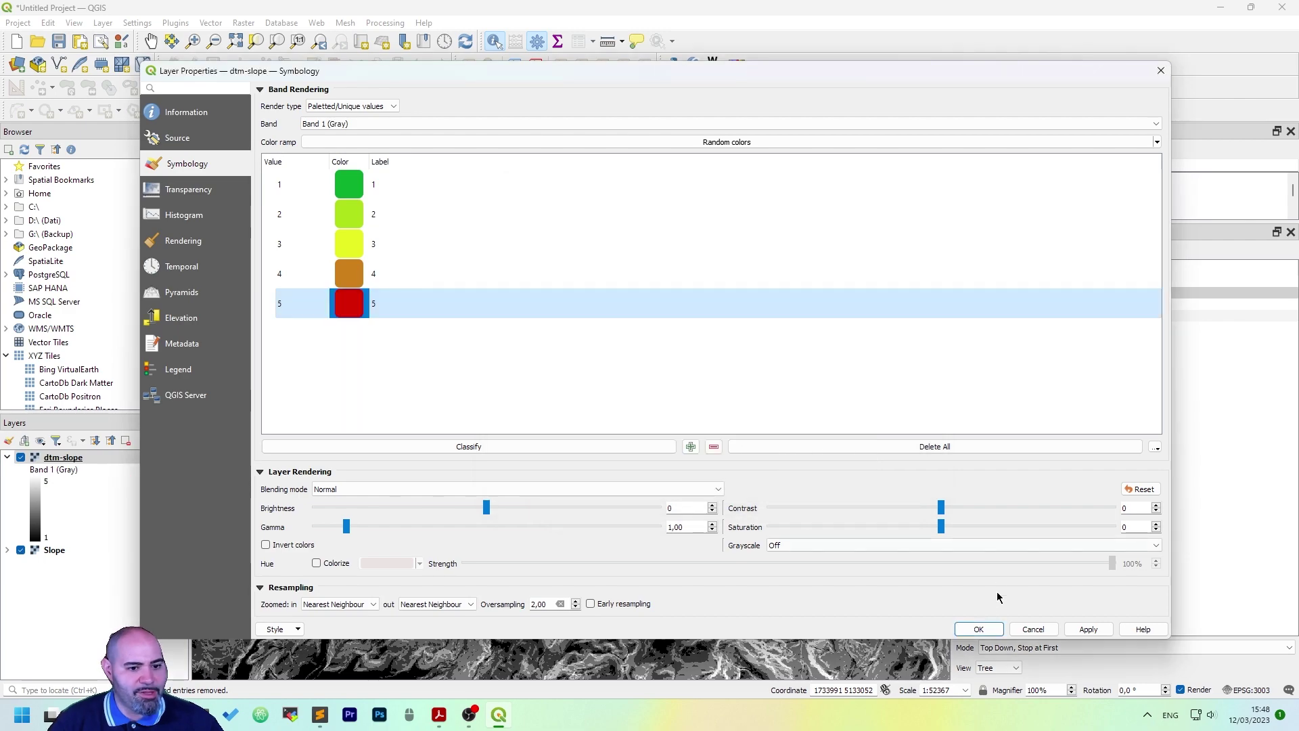
Apply the green-to-red palette and close Layer Properties
left_click(986, 628)
scroll(597, 378, "down", 2)
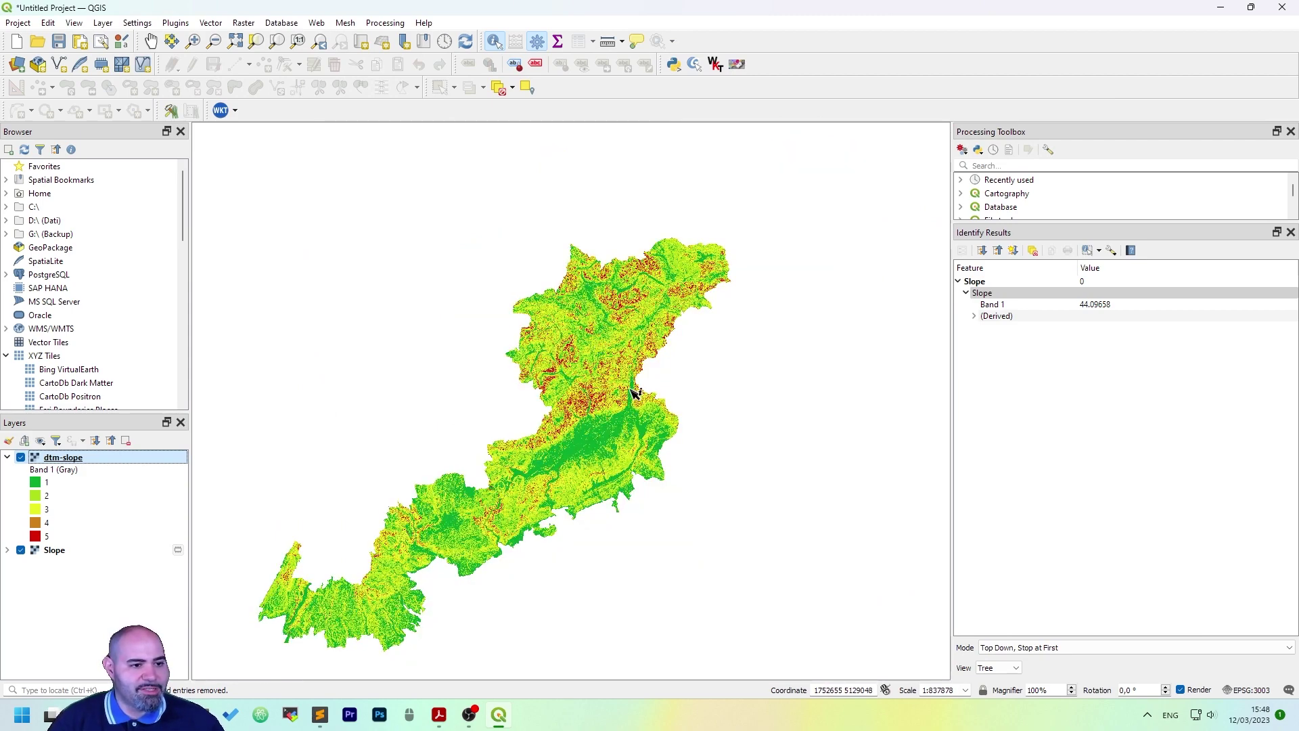
scroll(640, 304, "up", 2)
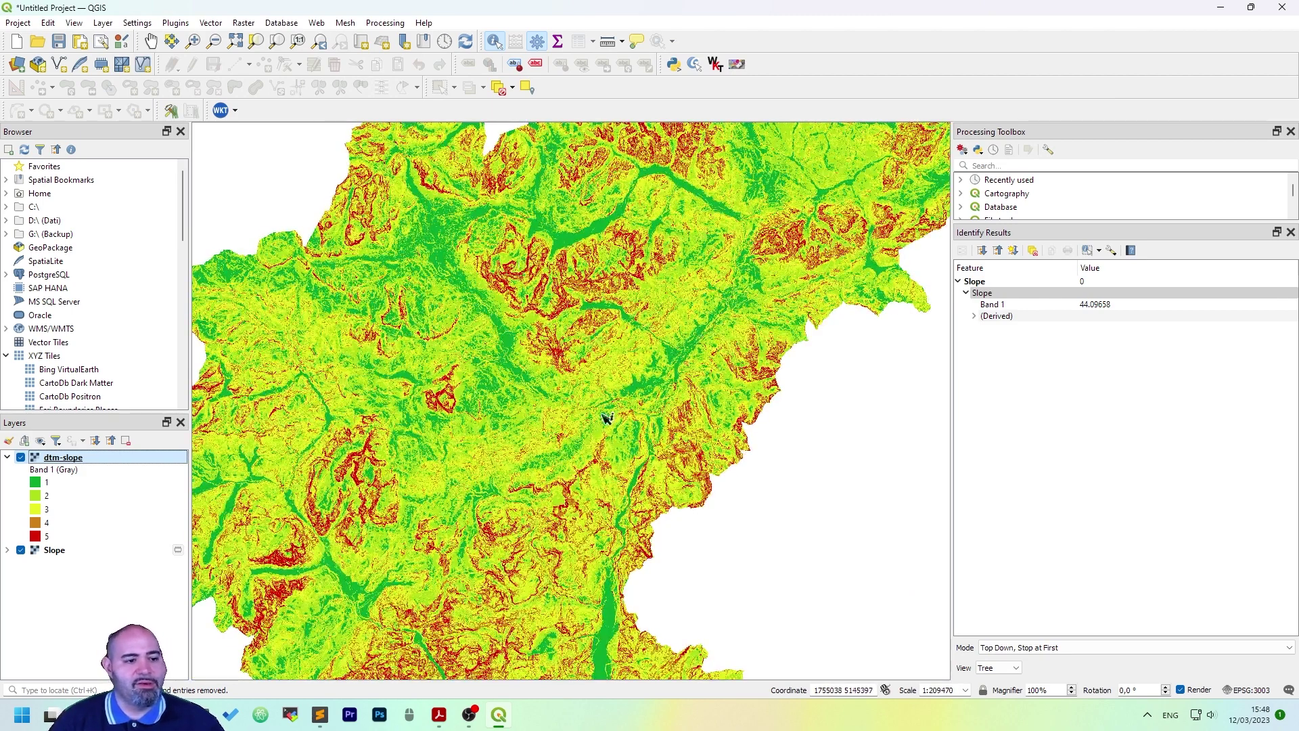
scroll(662, 539, "down", 1)
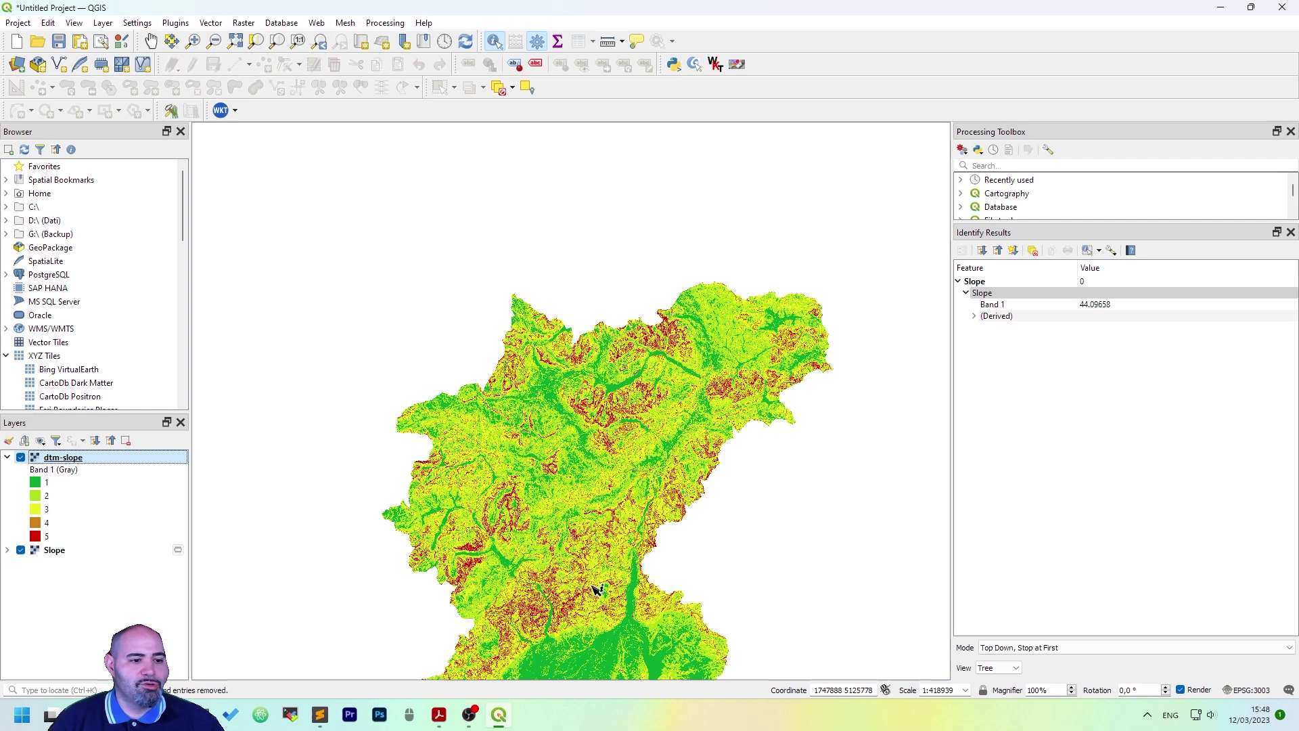
Pan to the lower valley and identify slope classes at several spots, finding class 5
left_click(150, 42)
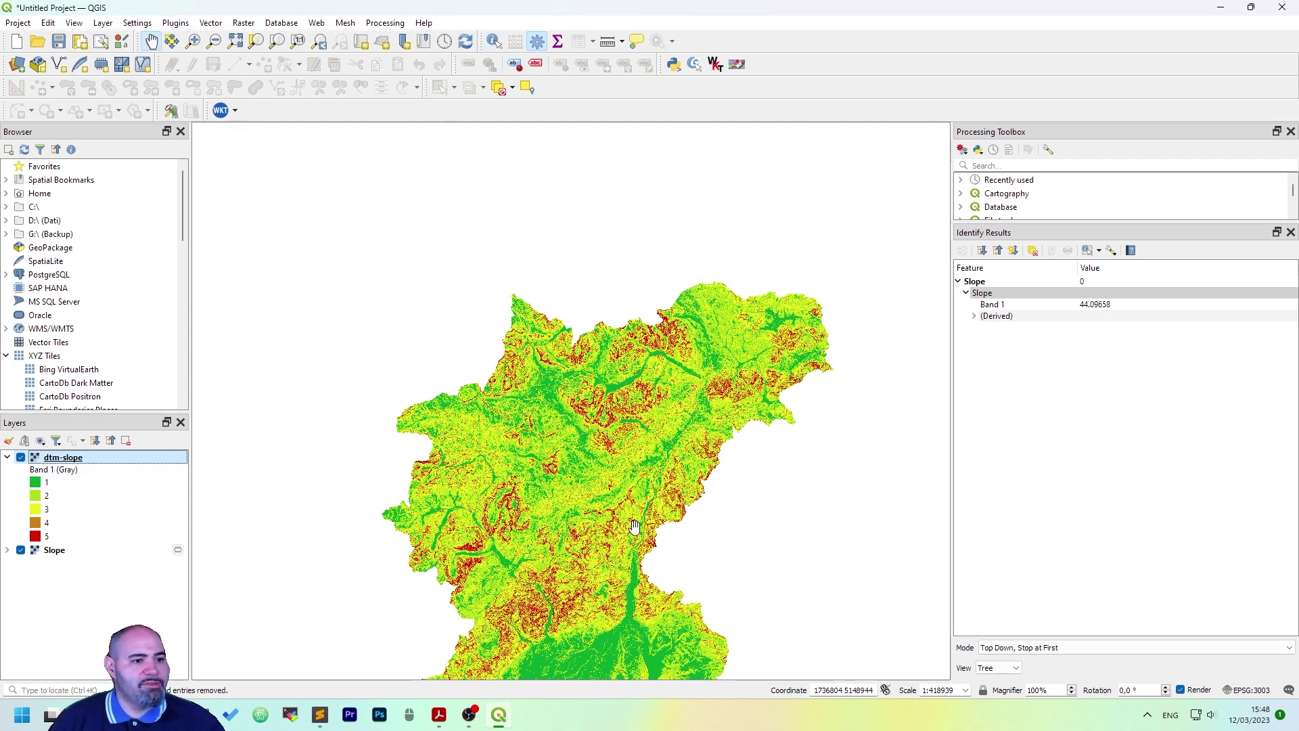
left_click_drag(778, 575, 820, 438)
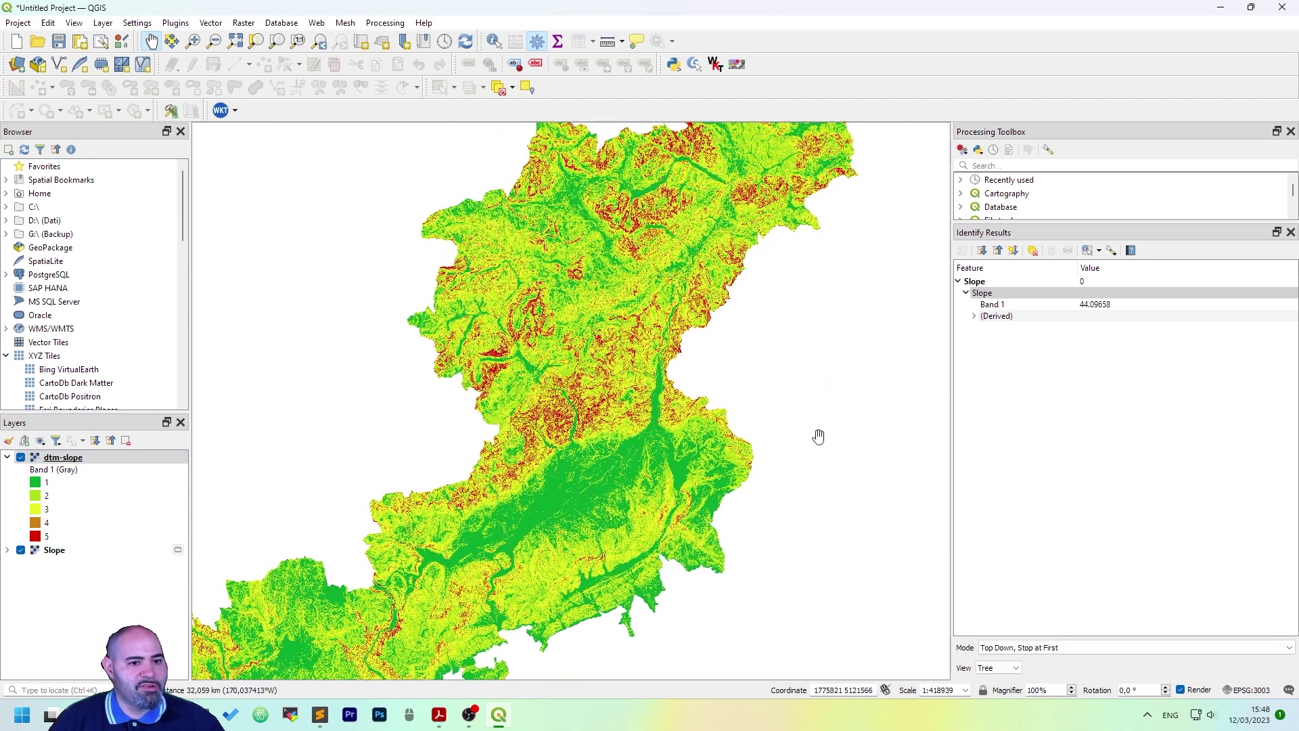
left_click(495, 41)
left_click(617, 316)
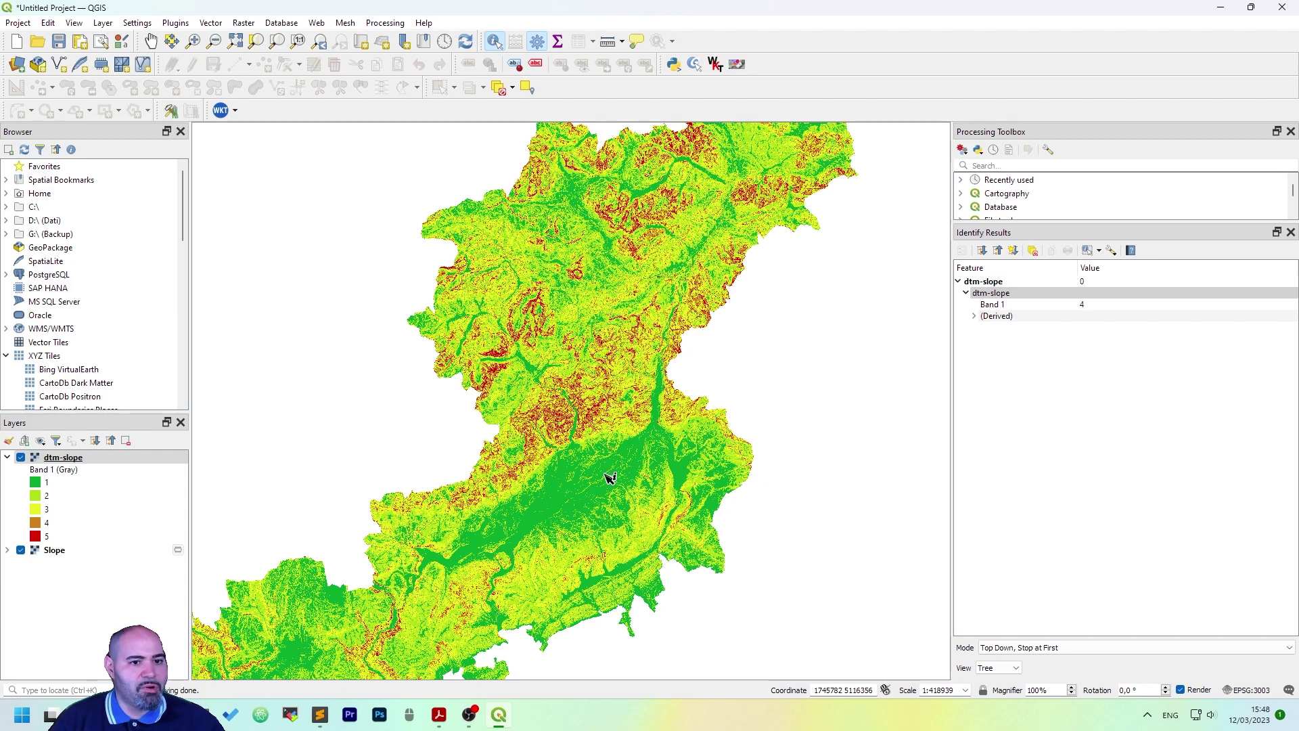
left_click(586, 413)
scroll(586, 413, "up", 1)
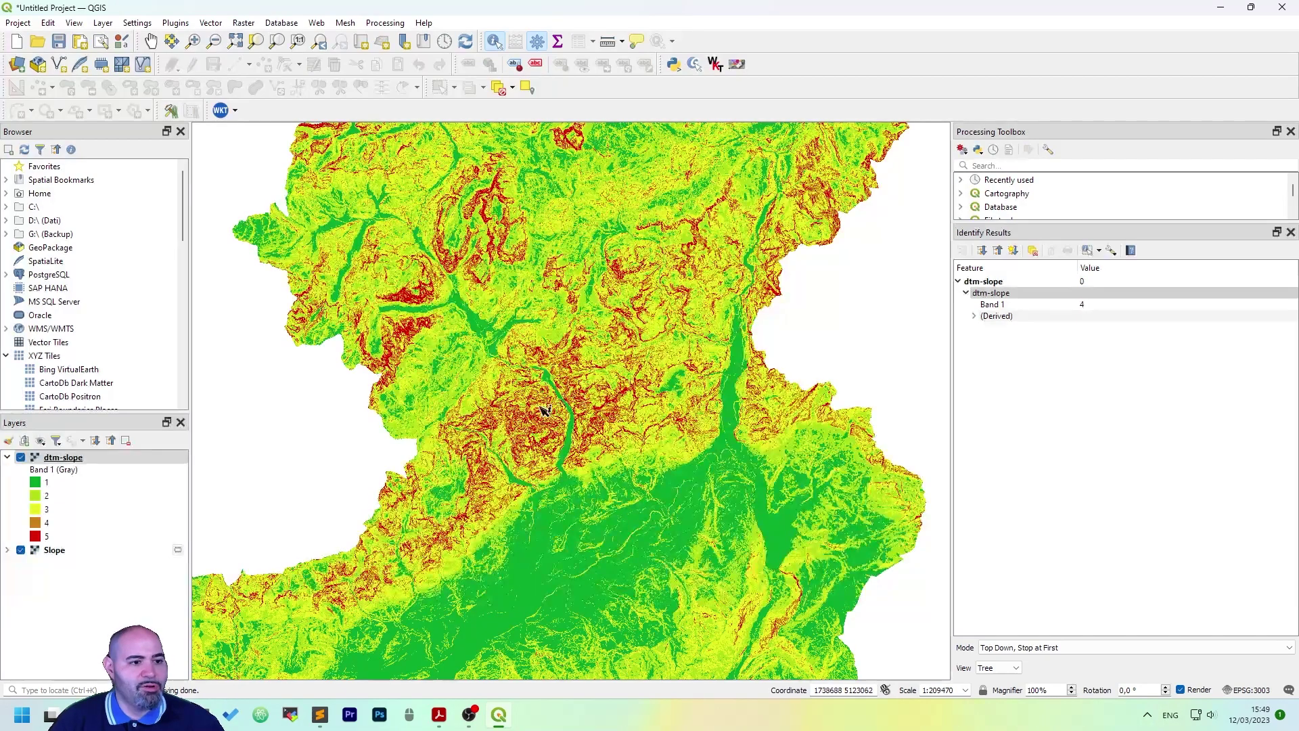
scroll(541, 408, "up", 1)
scroll(535, 394, "up", 2)
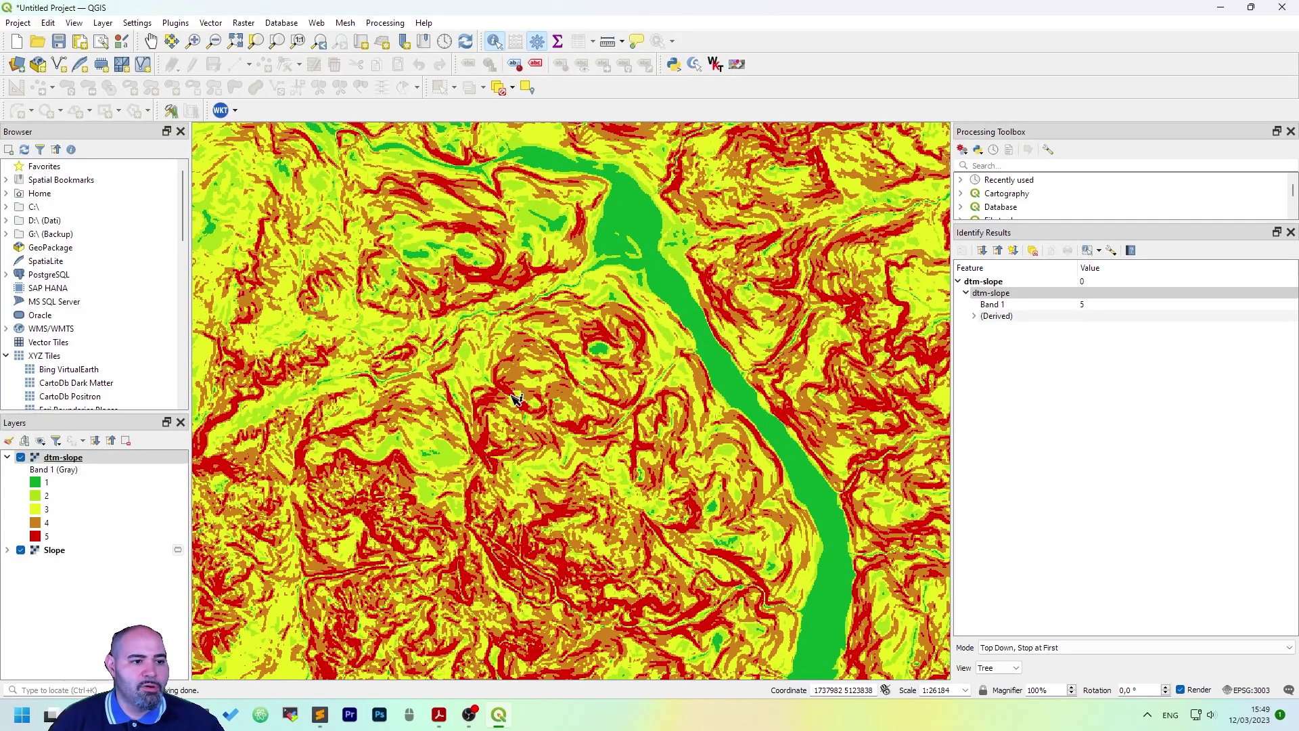
scroll(518, 392, "down", 1)
scroll(623, 392, "down", 1)
left_click(622, 392)
scroll(622, 480, "down", 3)
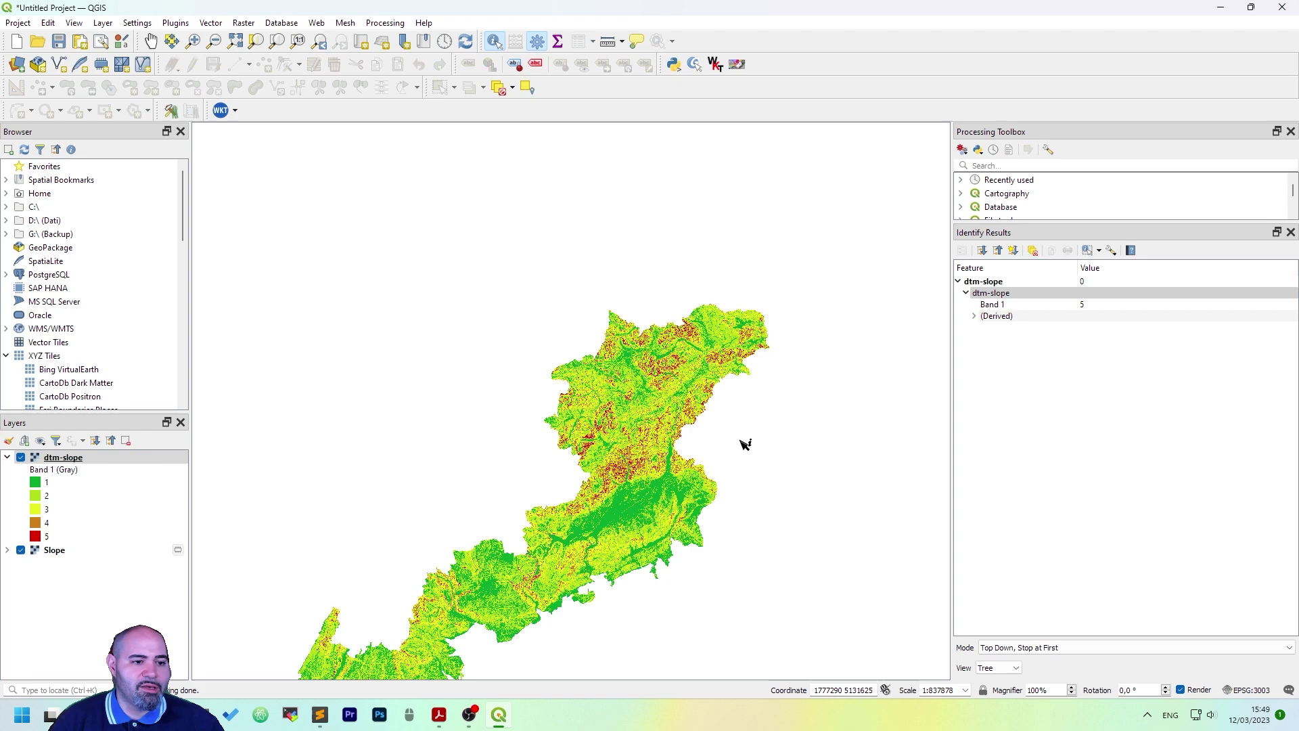
scroll(640, 535, "up", 1)
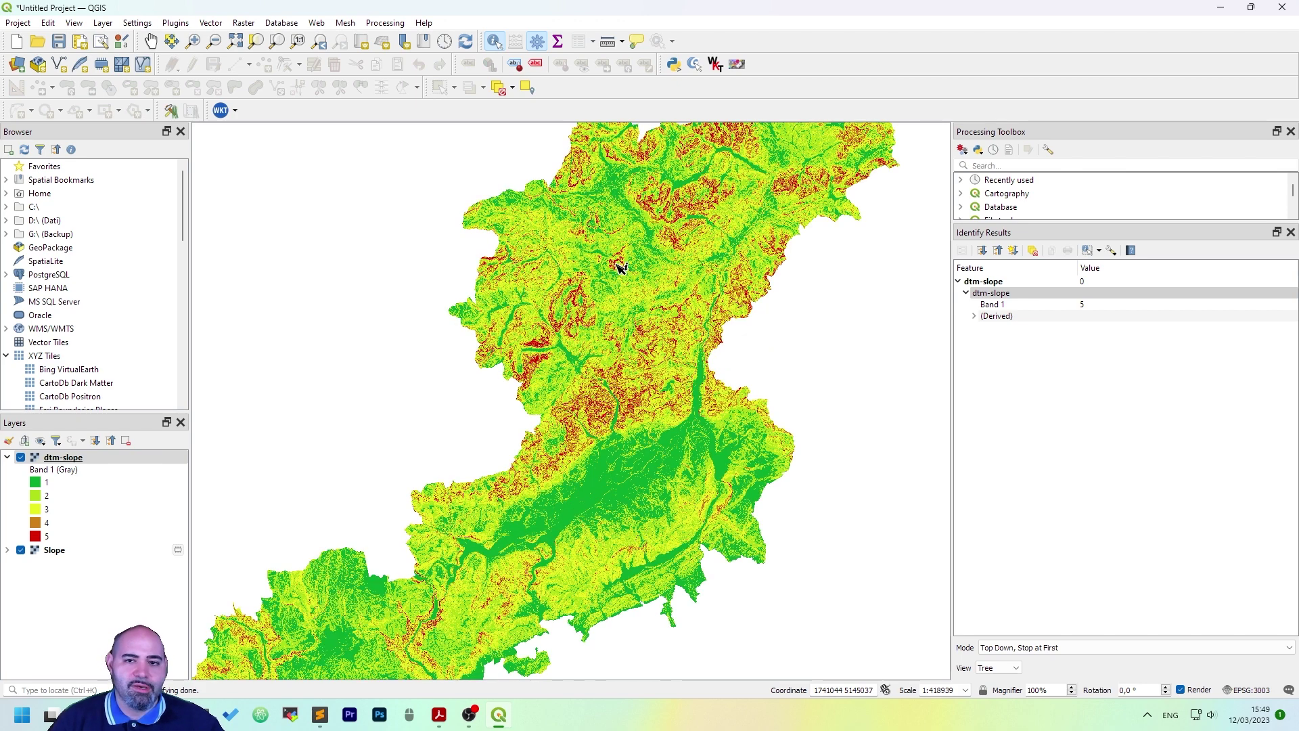
scroll(738, 296, "up", 1)
left_click(738, 295)
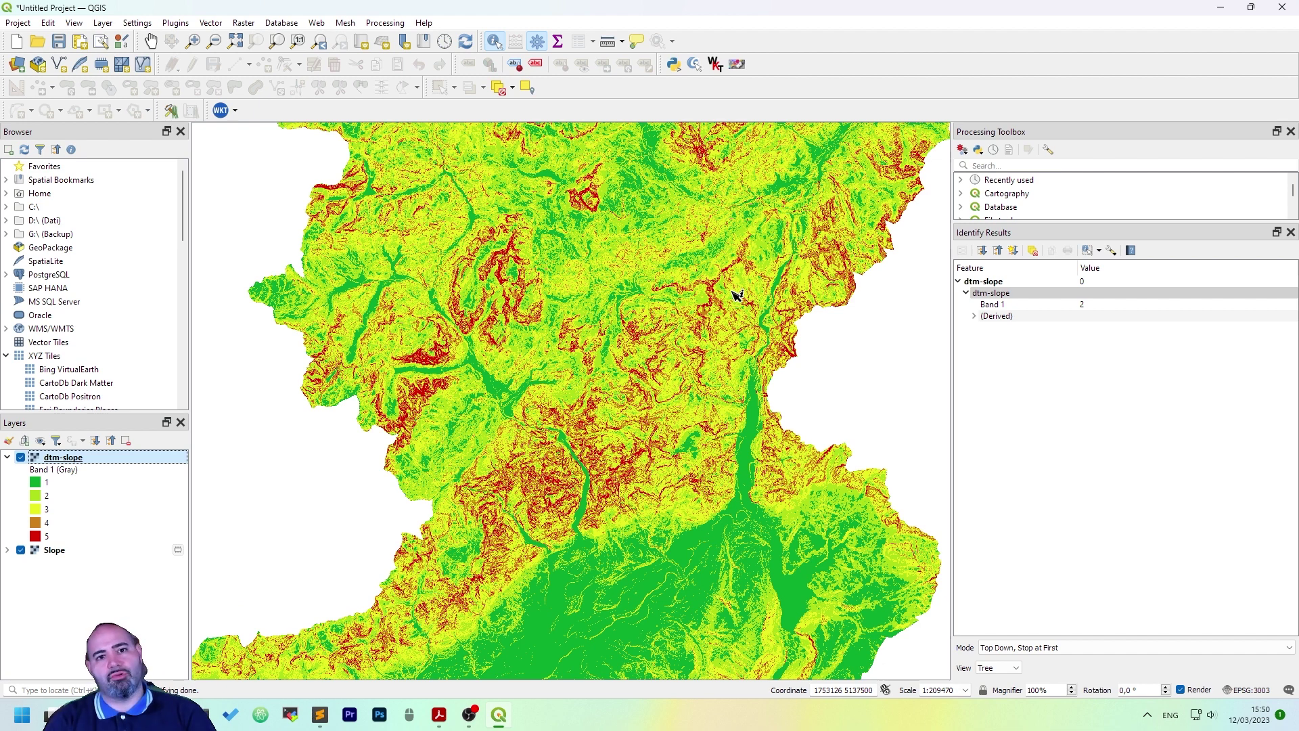